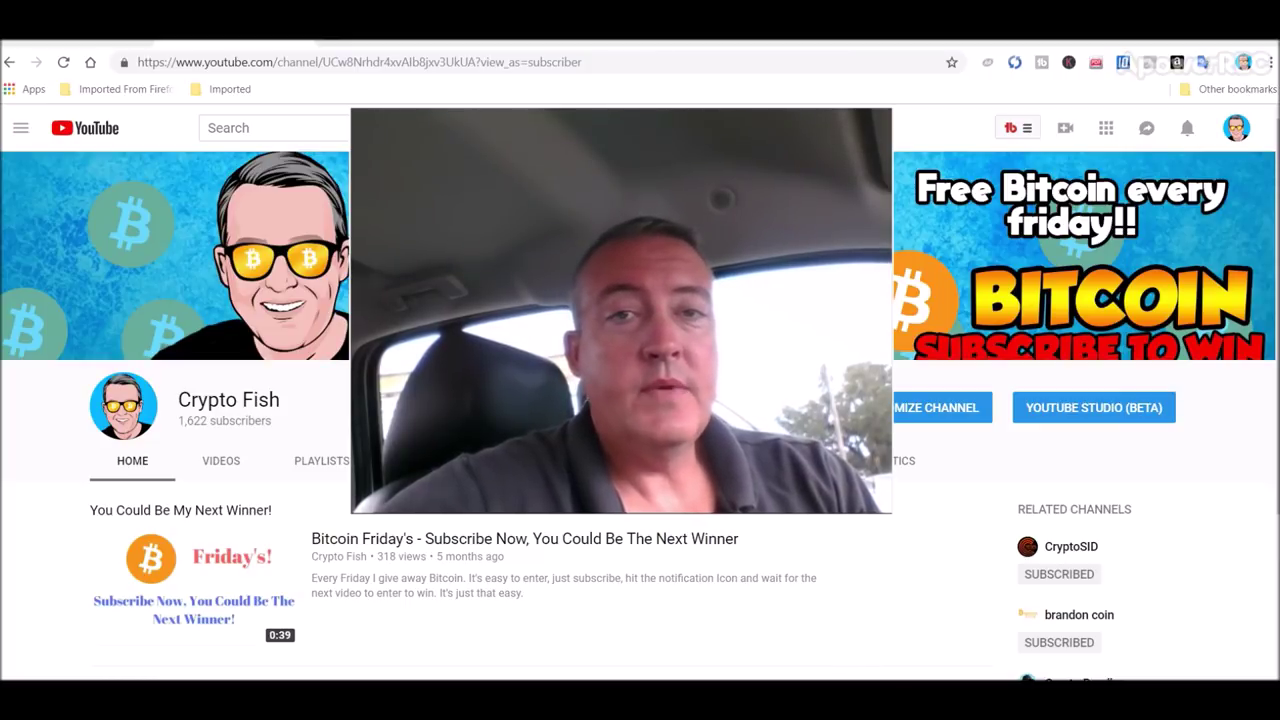
Show suqa.org's Specifications: 1.18 billion max supply, 2-minute blocks, fair launch.
left_click(1058, 646)
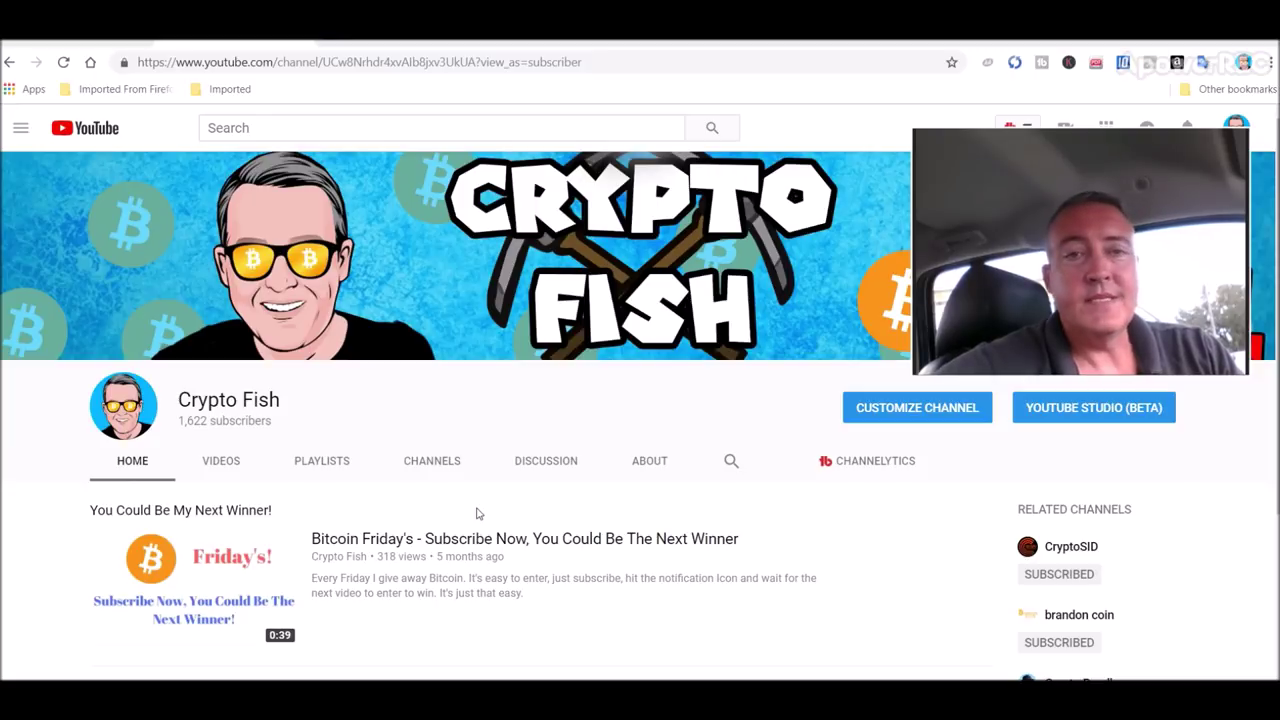
left_click(518, 40)
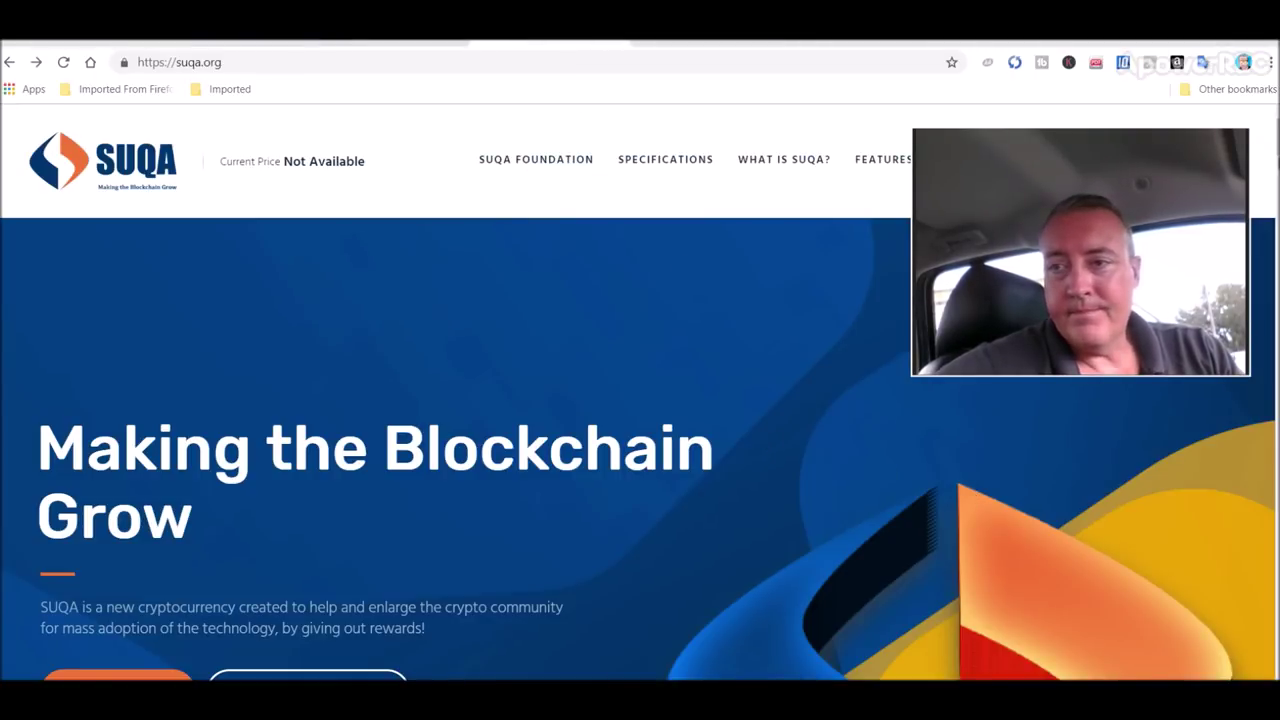
scroll(640, 400, "down", 2)
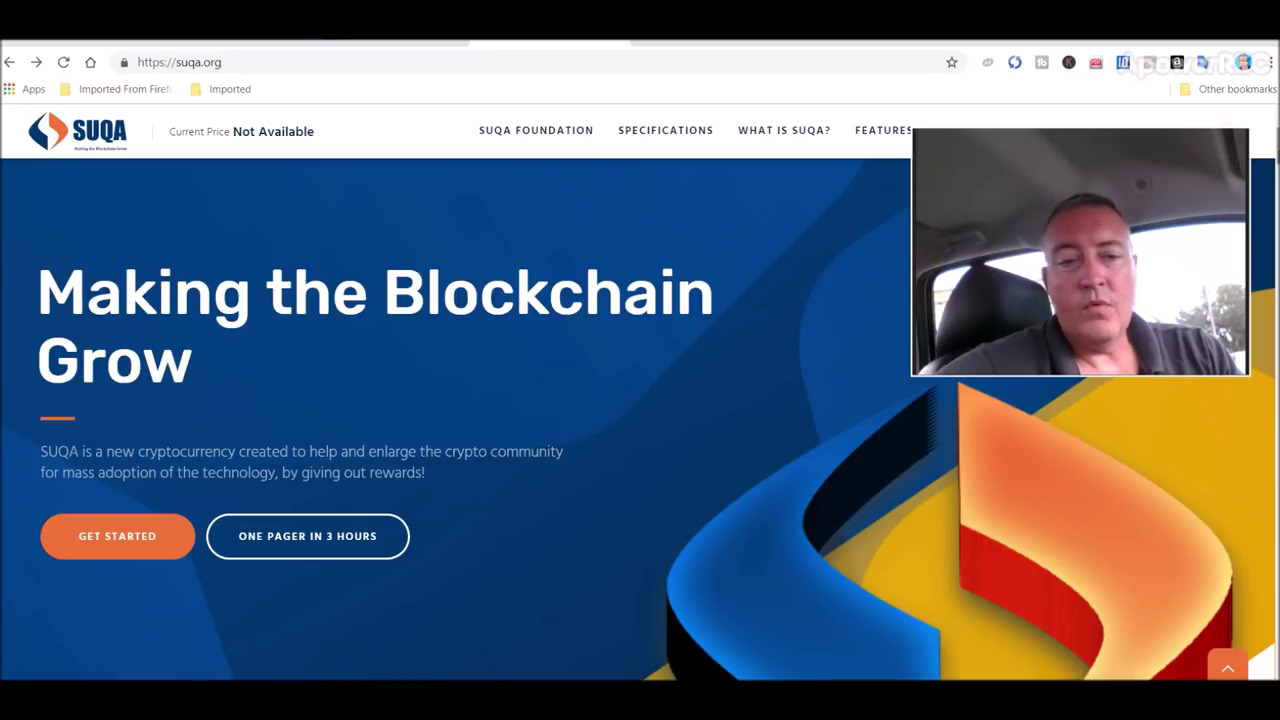
scroll(638, 421, "down", 5)
scroll(638, 421, "down", 2)
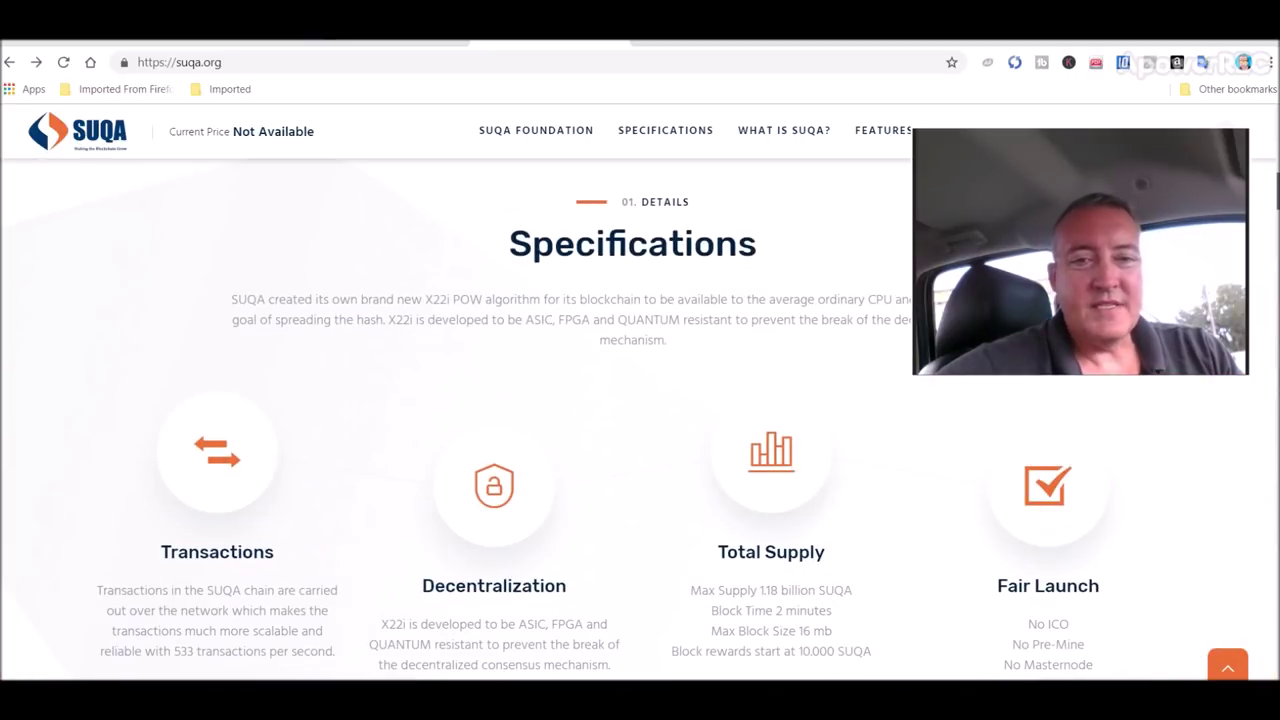
scroll(638, 421, "up", 1)
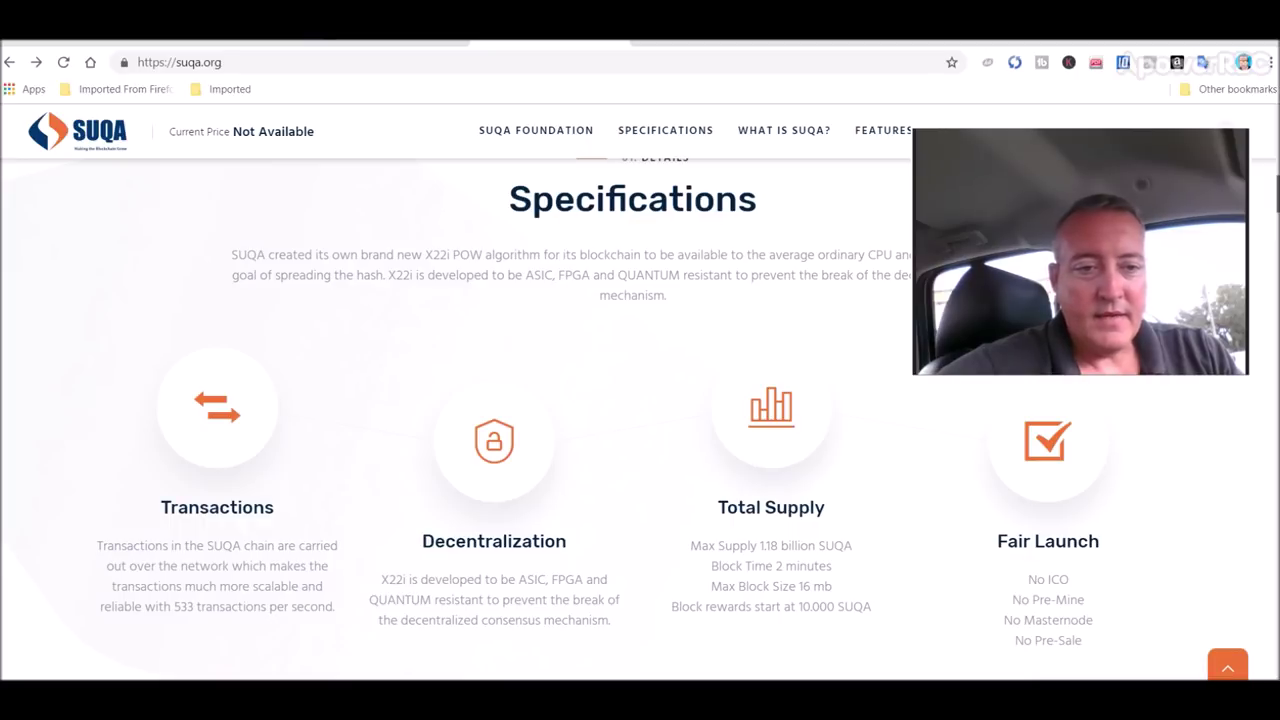
scroll(638, 421, "down", 1)
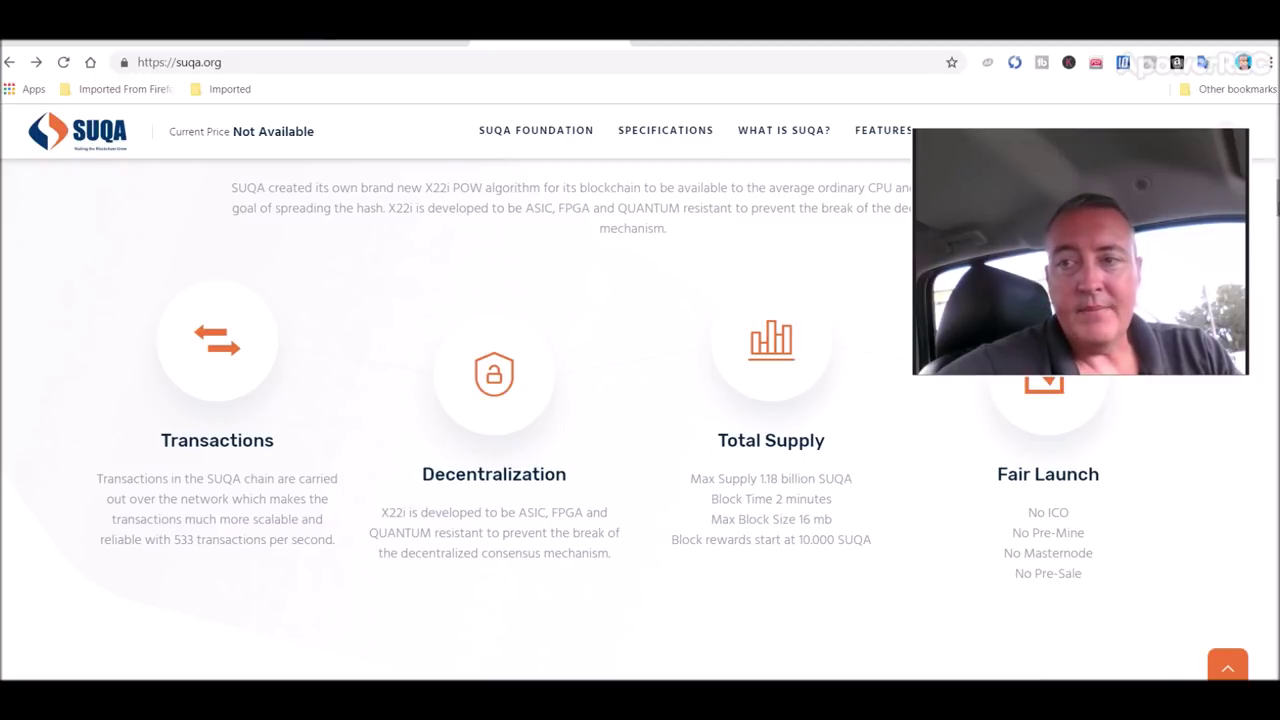
Scroll past What is SUQA? and Founders Fee to the 5% APR, 533 TPS features.
scroll(640, 420, "down", 5)
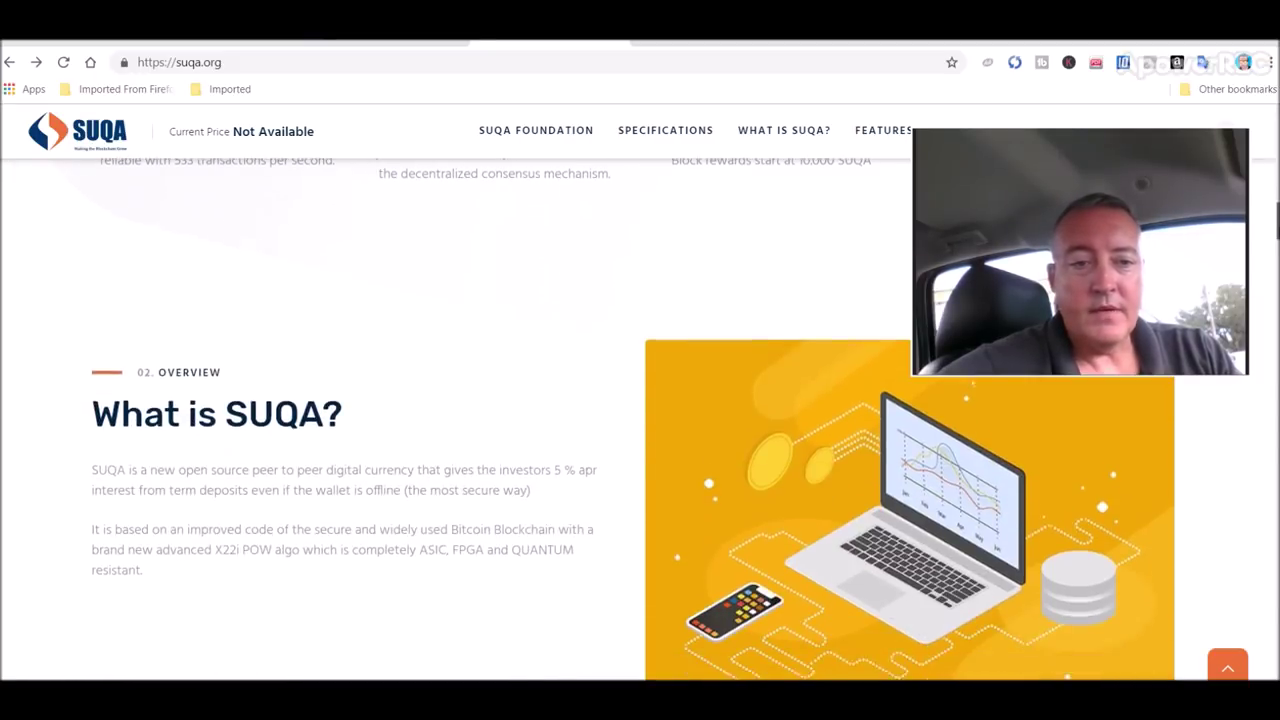
scroll(265, 218, "down", 1)
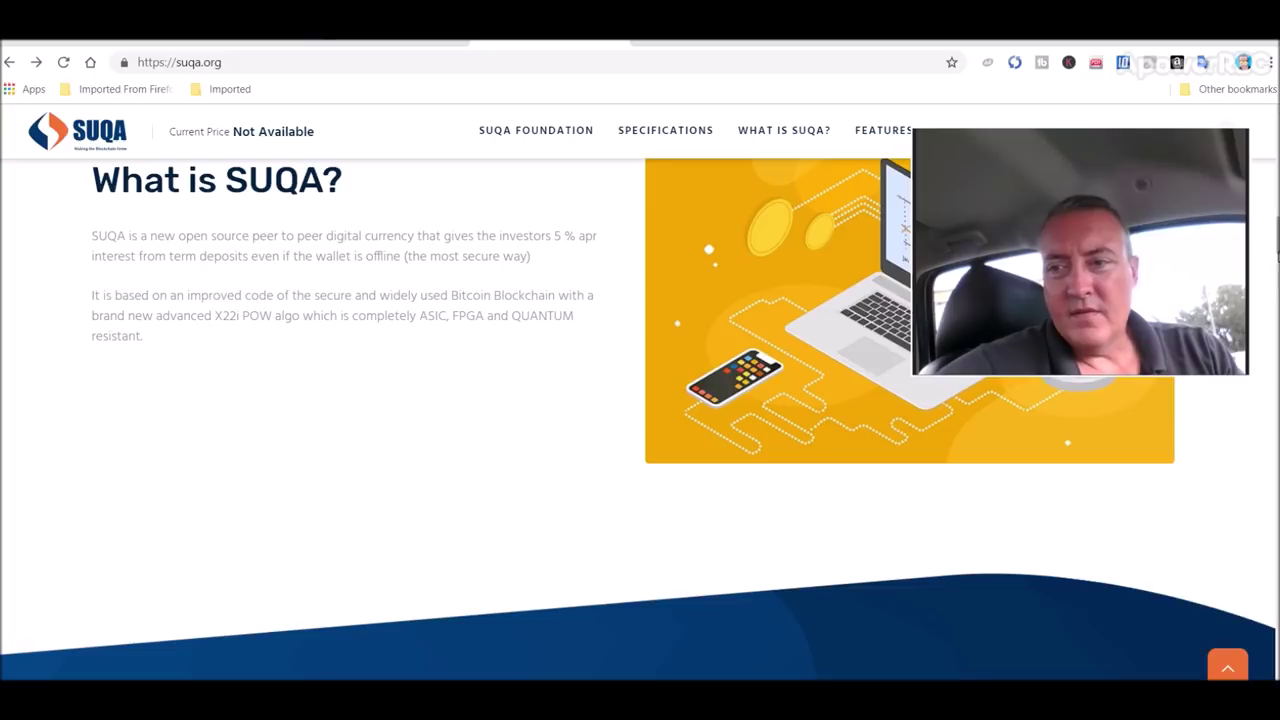
scroll(640, 420, "down", 3)
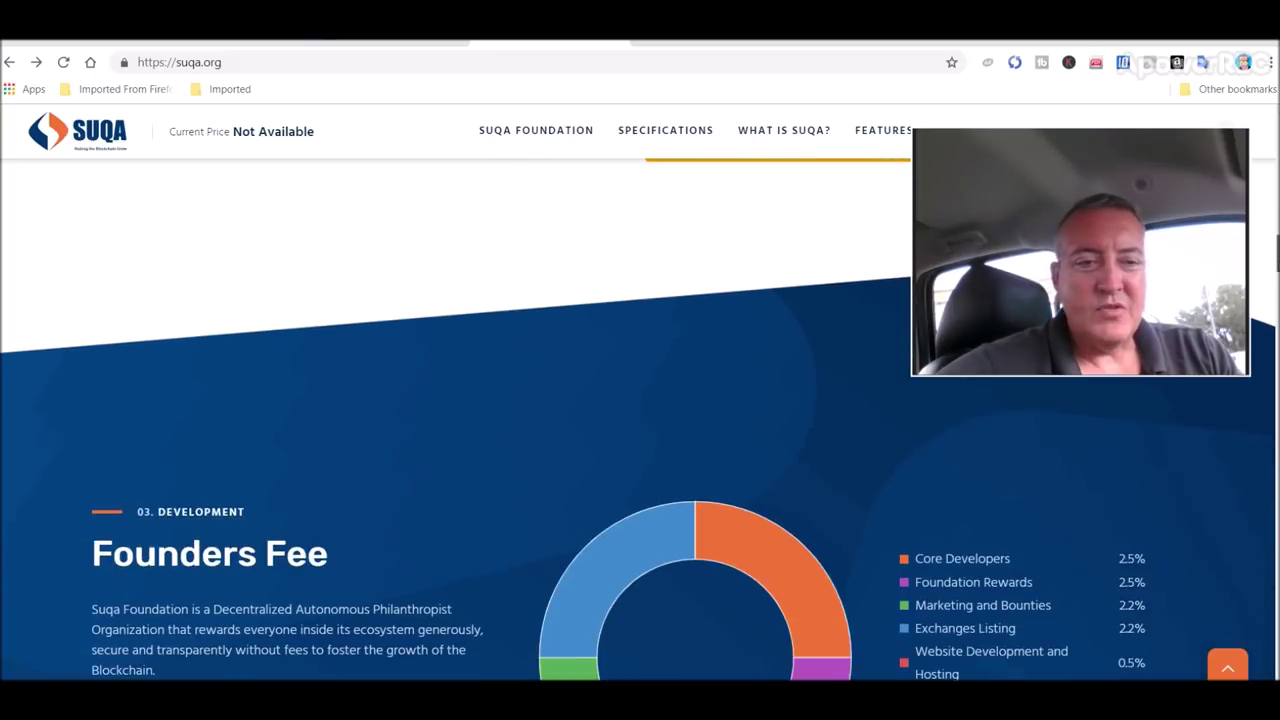
scroll(640, 420, "down", 3)
scroll(640, 420, "down", 2)
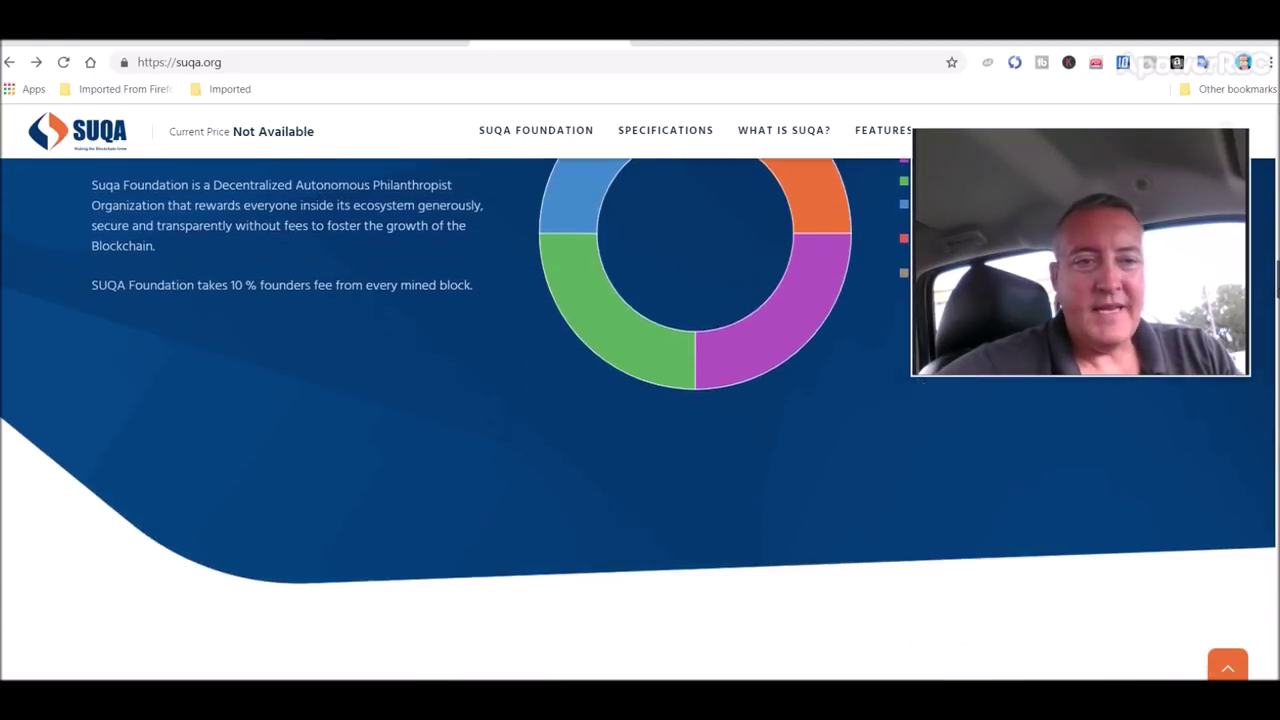
scroll(385, 598, "down", 5)
scroll(385, 598, "down", 1)
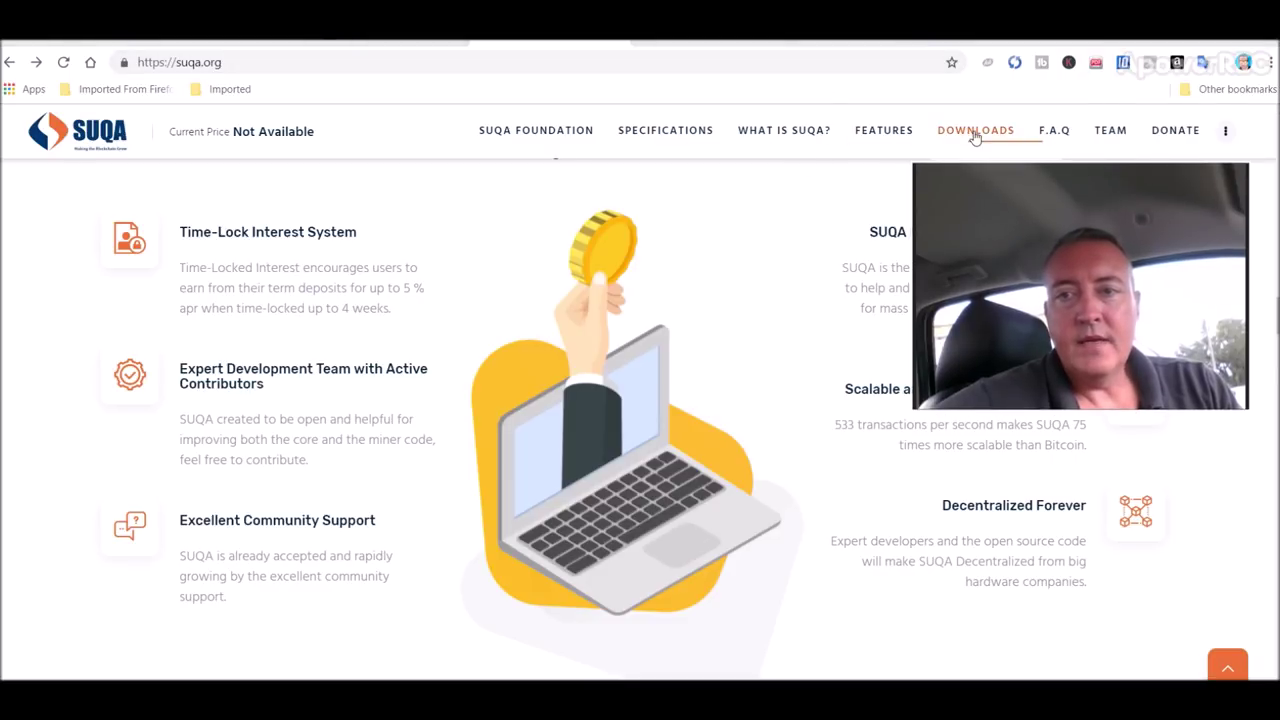
Jump via DOWNLOADS > WALLETS to the Windows, Mac OS X and Linux wallet downloads.
mouse_move(962, 144)
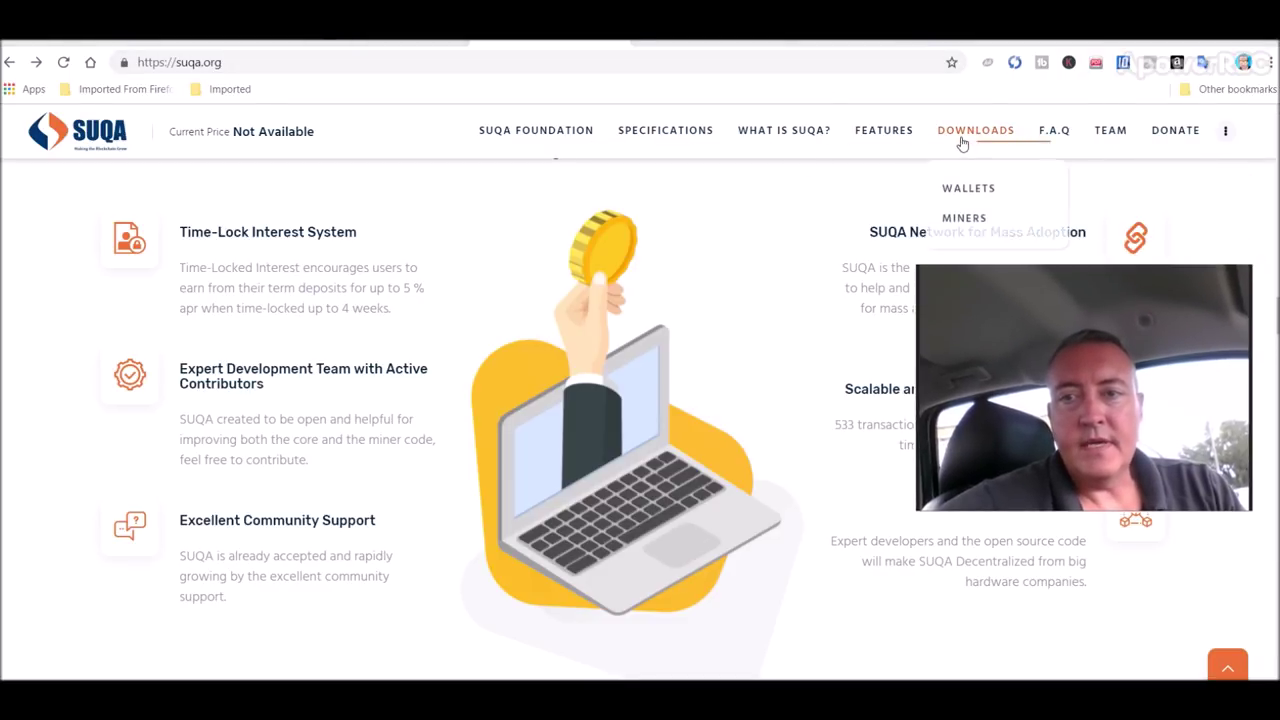
left_click(966, 192)
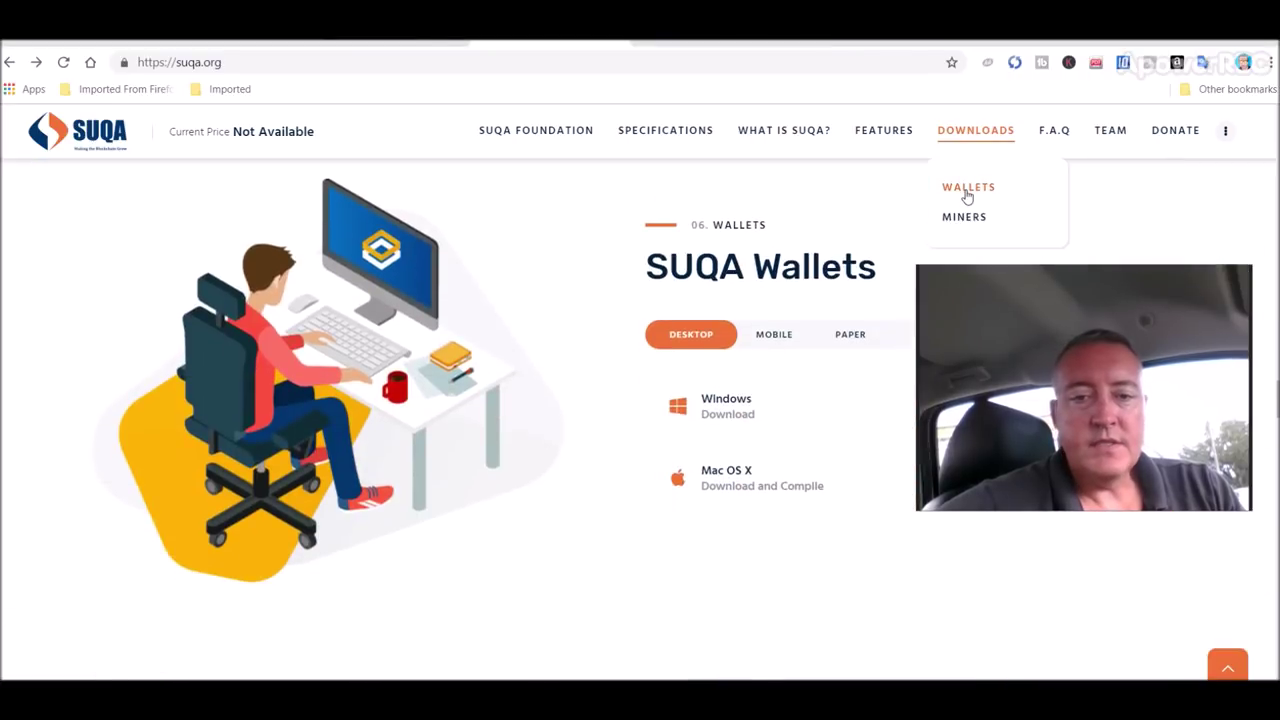
left_click_drag(1012, 372, 997, 217)
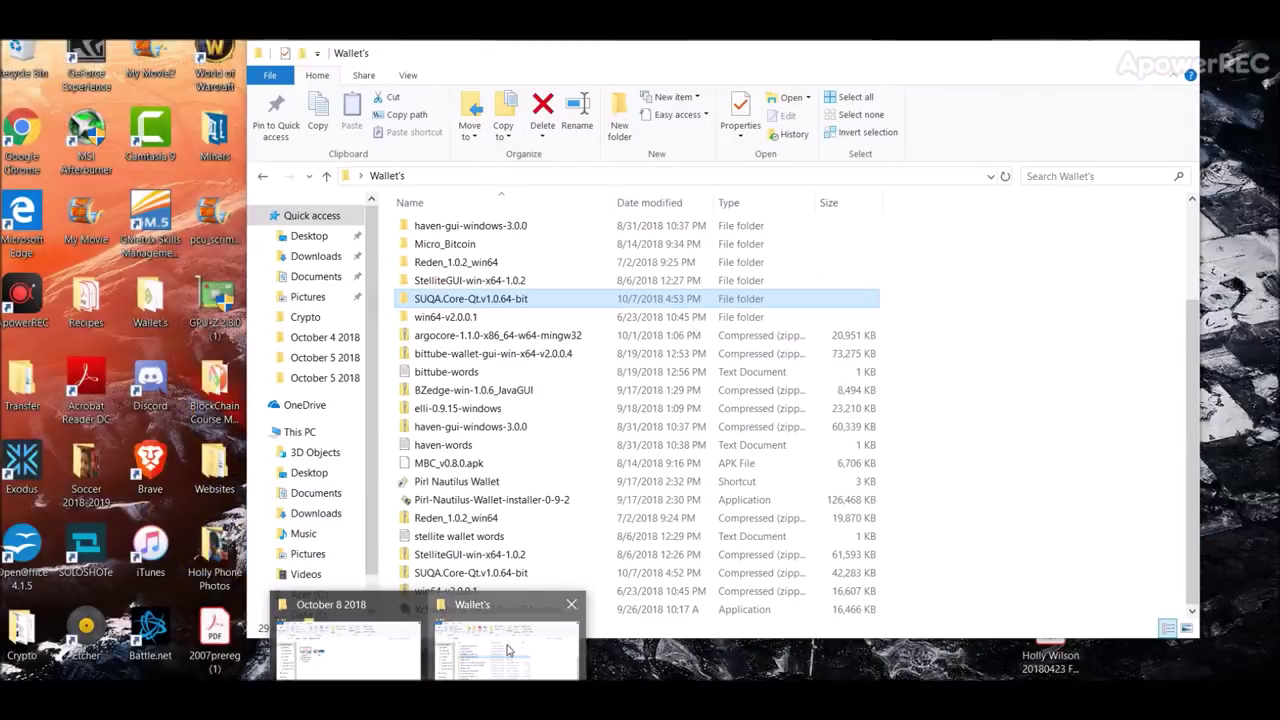
Open SUQA.Core-Qt.v1.0.64-bit\SUQA-qt x86_64 Betav2\bin and launch SUQA Core, holding 699.43518602 SUQA.
left_click(505, 640)
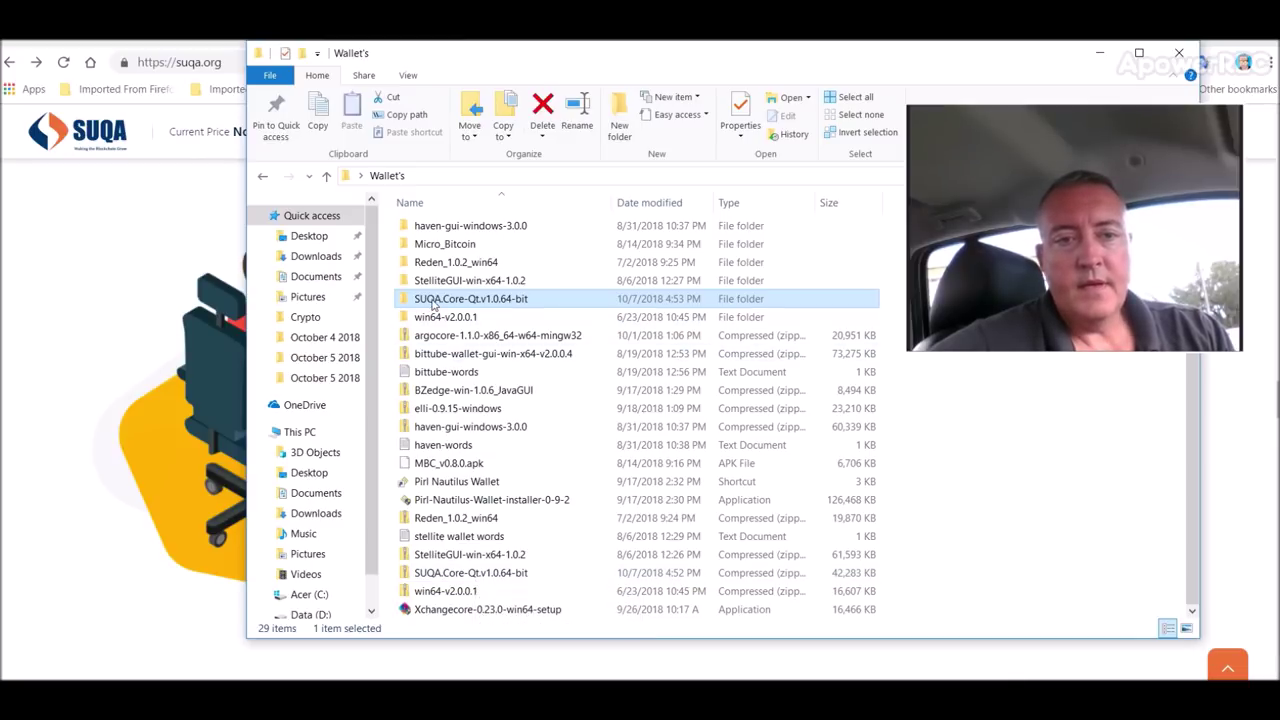
double_click(433, 303)
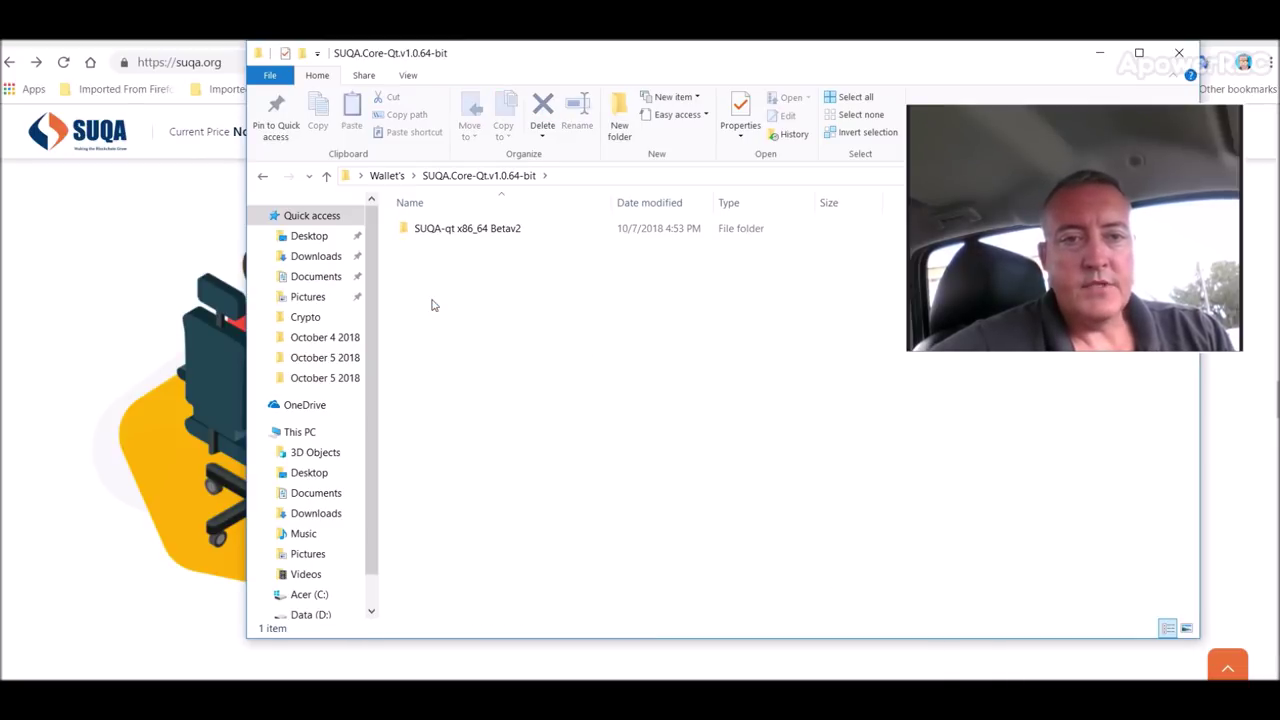
double_click(458, 232)
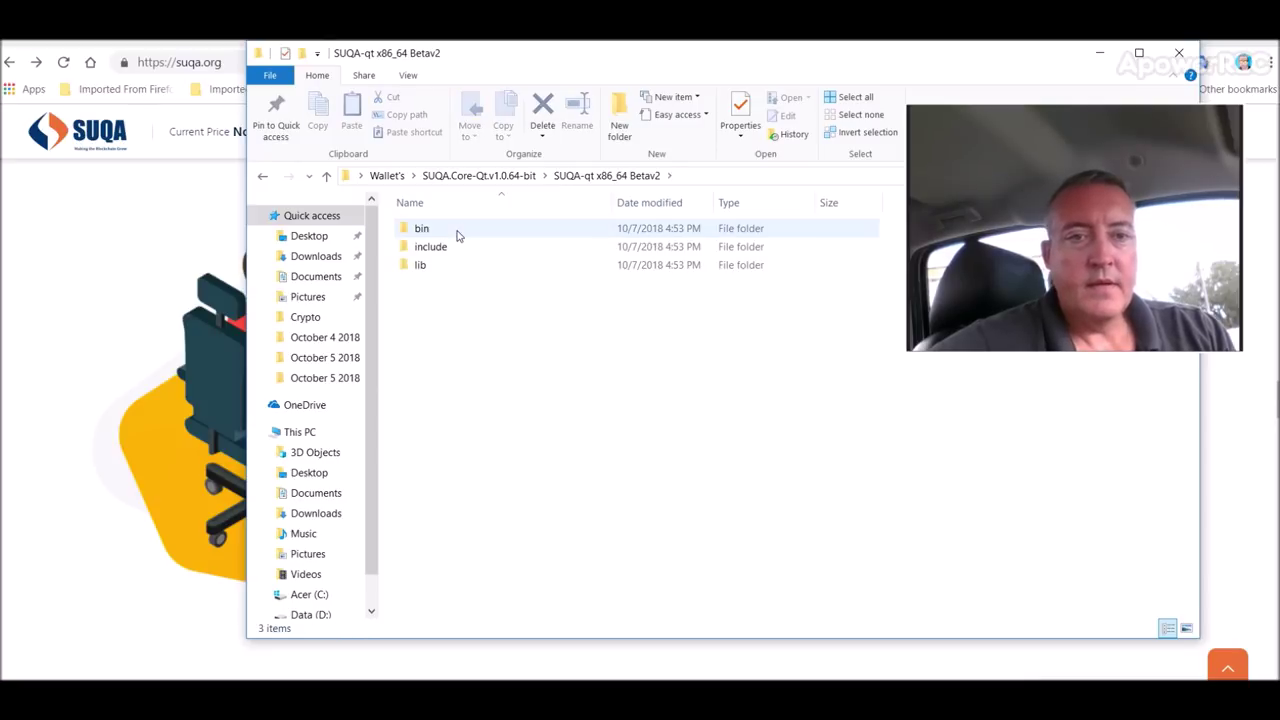
left_click(427, 233)
double_click(427, 233)
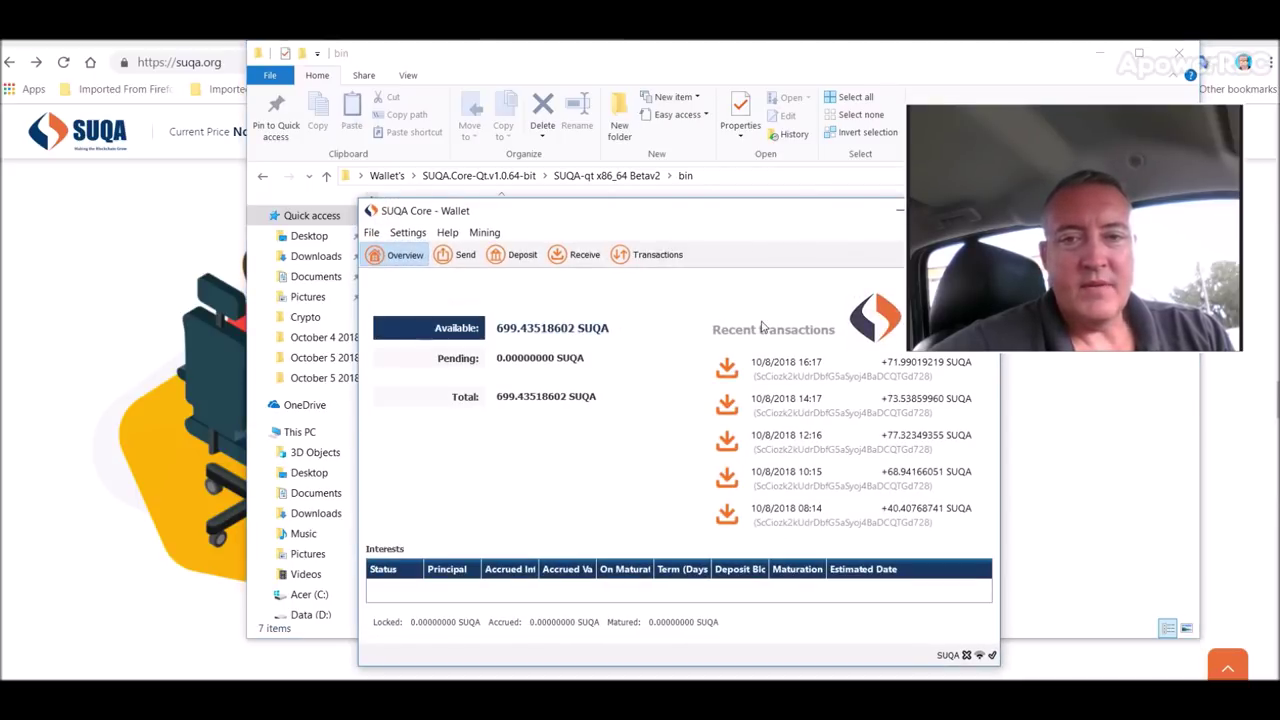
View the wallet's single unlabeled receiving address, then minimise the wallet and close the bin folder.
left_click_drag(760, 223, 630, 131)
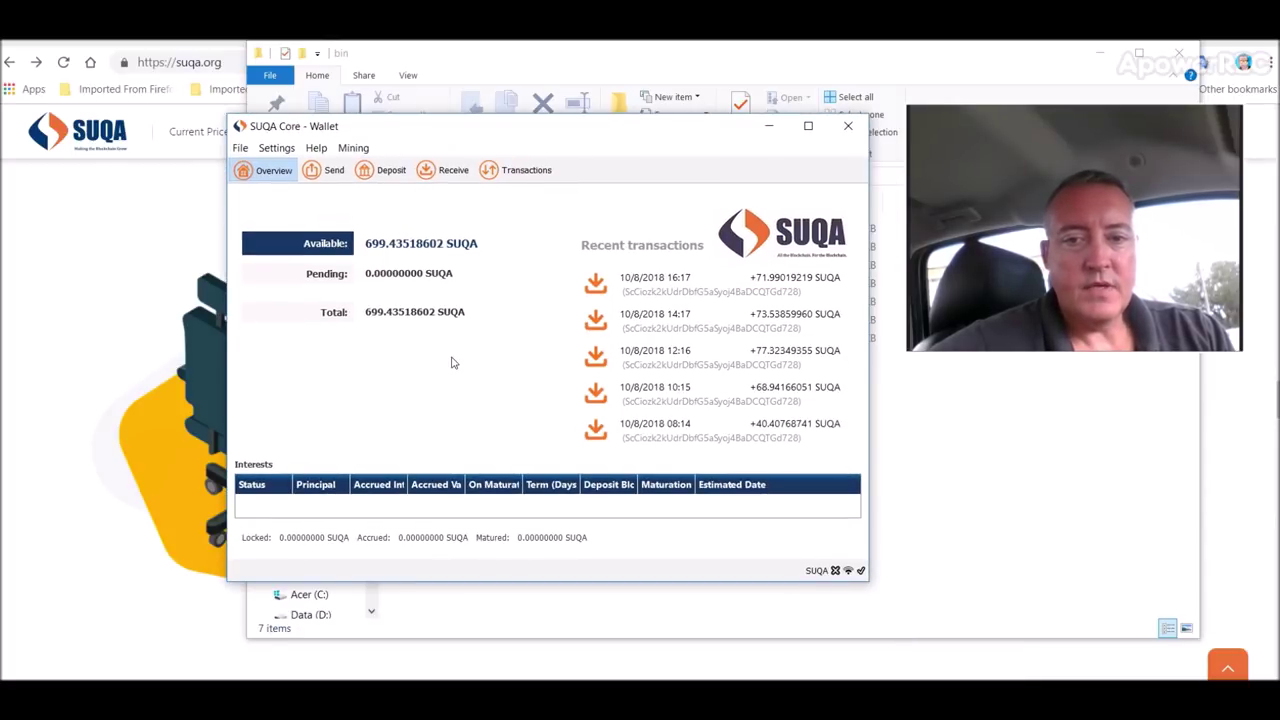
left_click(243, 150)
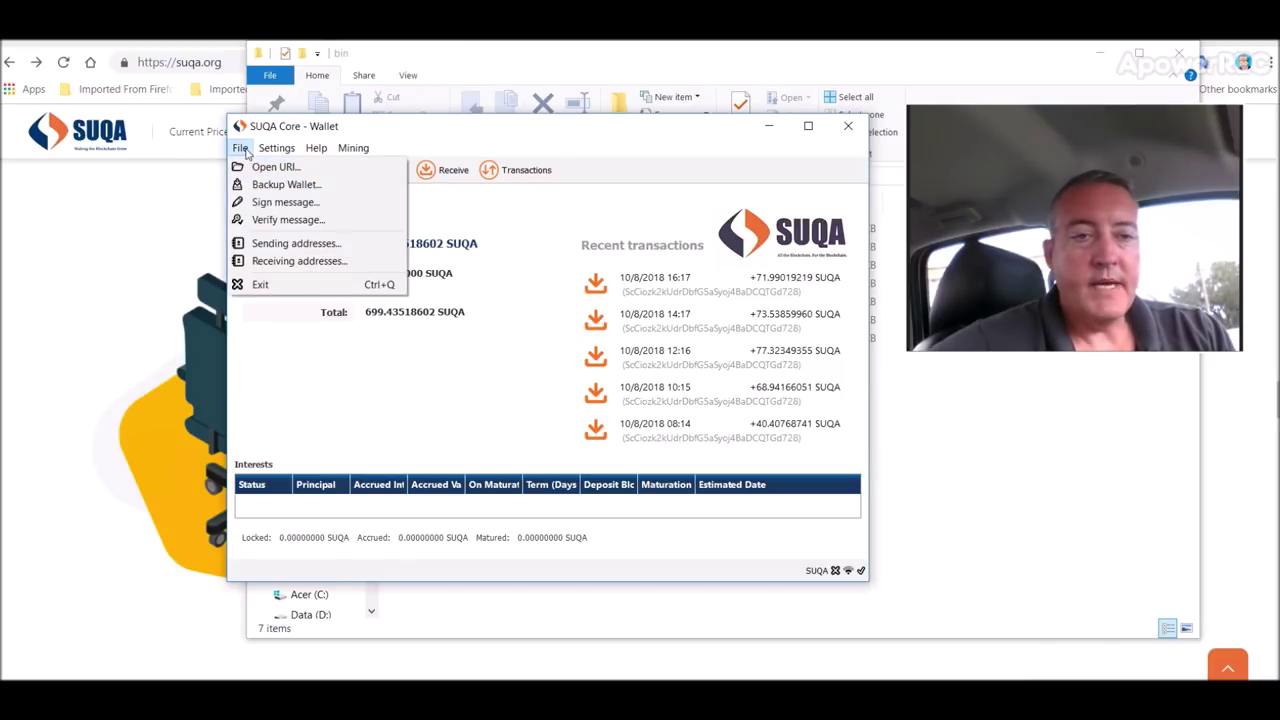
left_click(300, 262)
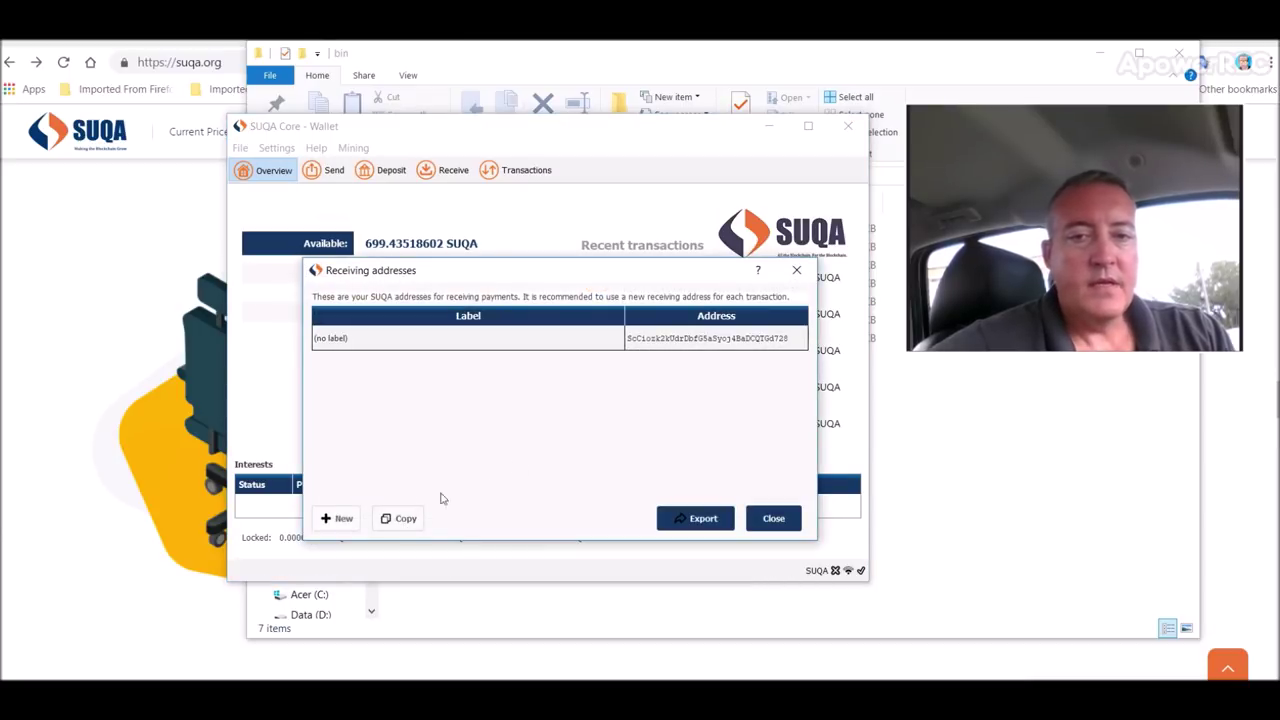
left_click(797, 270)
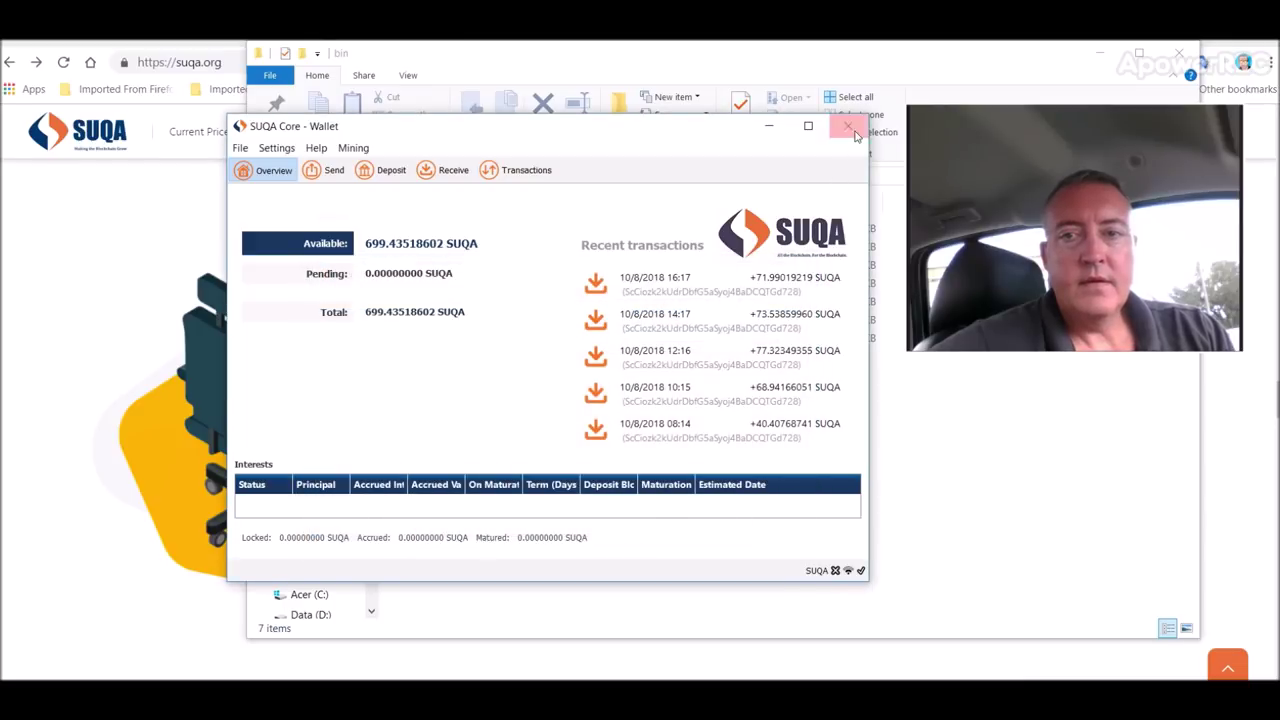
left_click(769, 128)
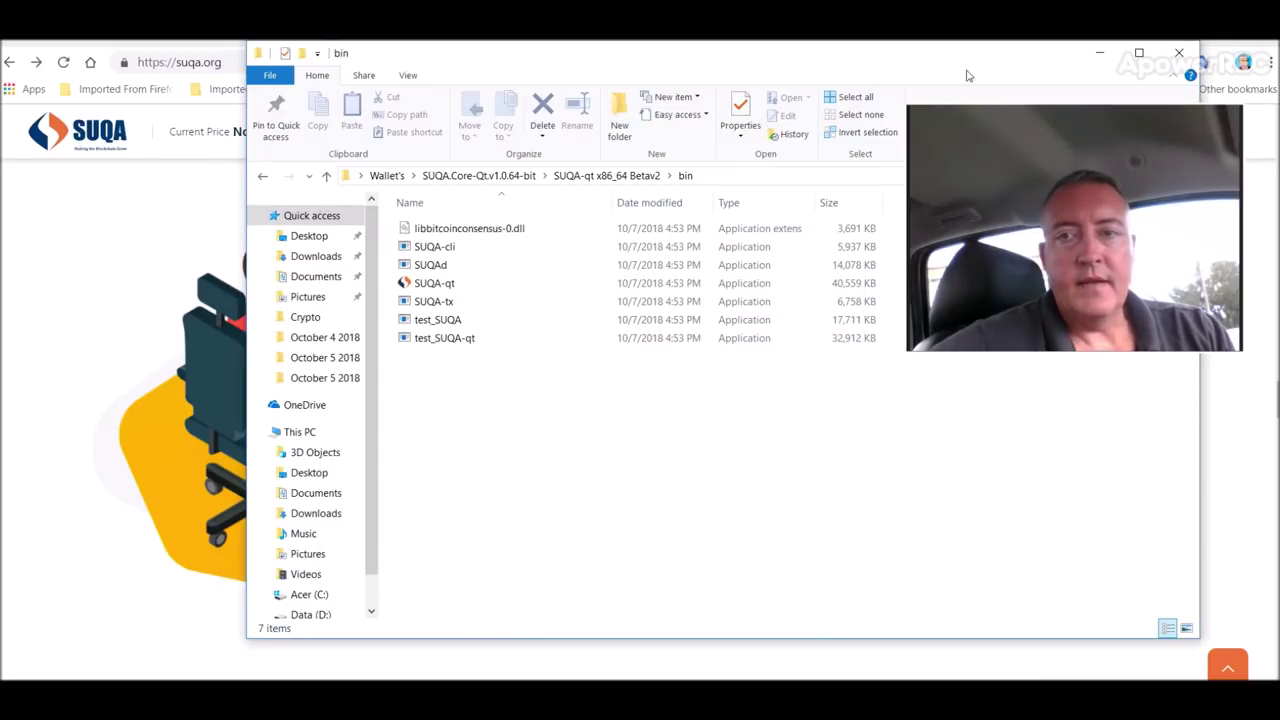
left_click(1170, 58)
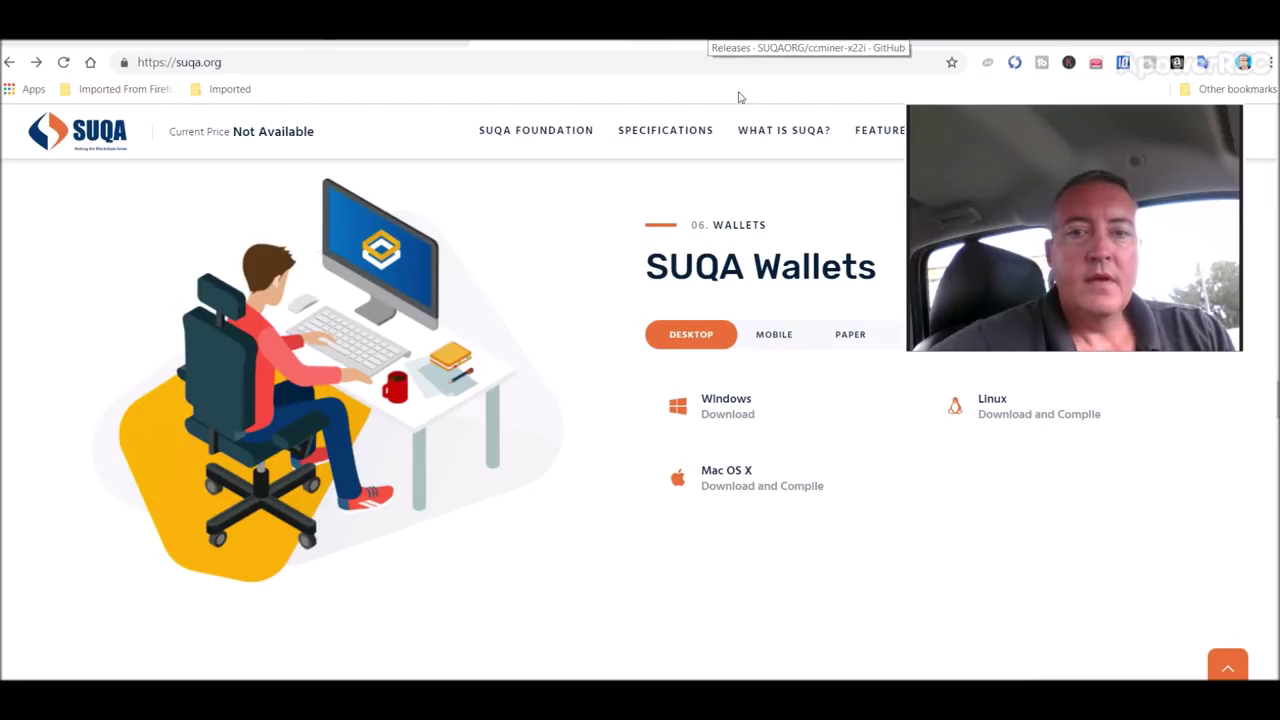
Go via DOWNLOADS > Miners to the ccminer-x22i GitHub releases and scroll to v1.0.0.
left_click_drag(997, 186, 1001, 308)
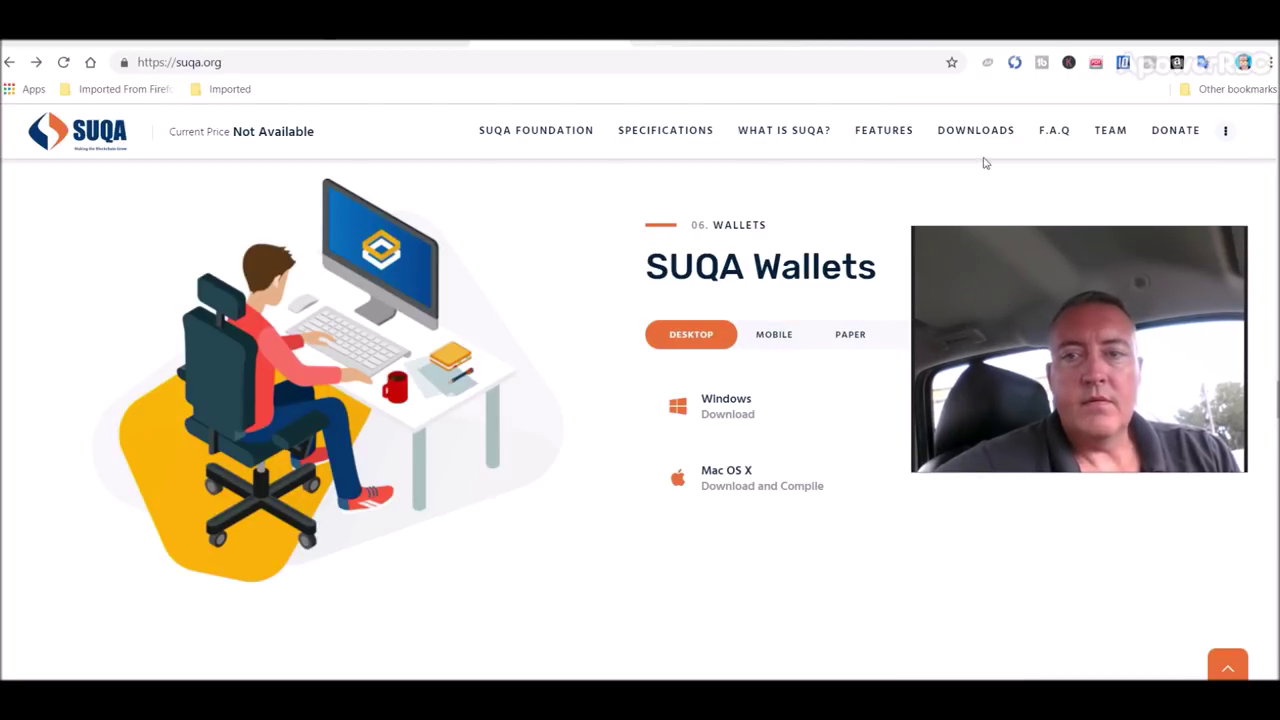
mouse_move(980, 134)
left_click(965, 217)
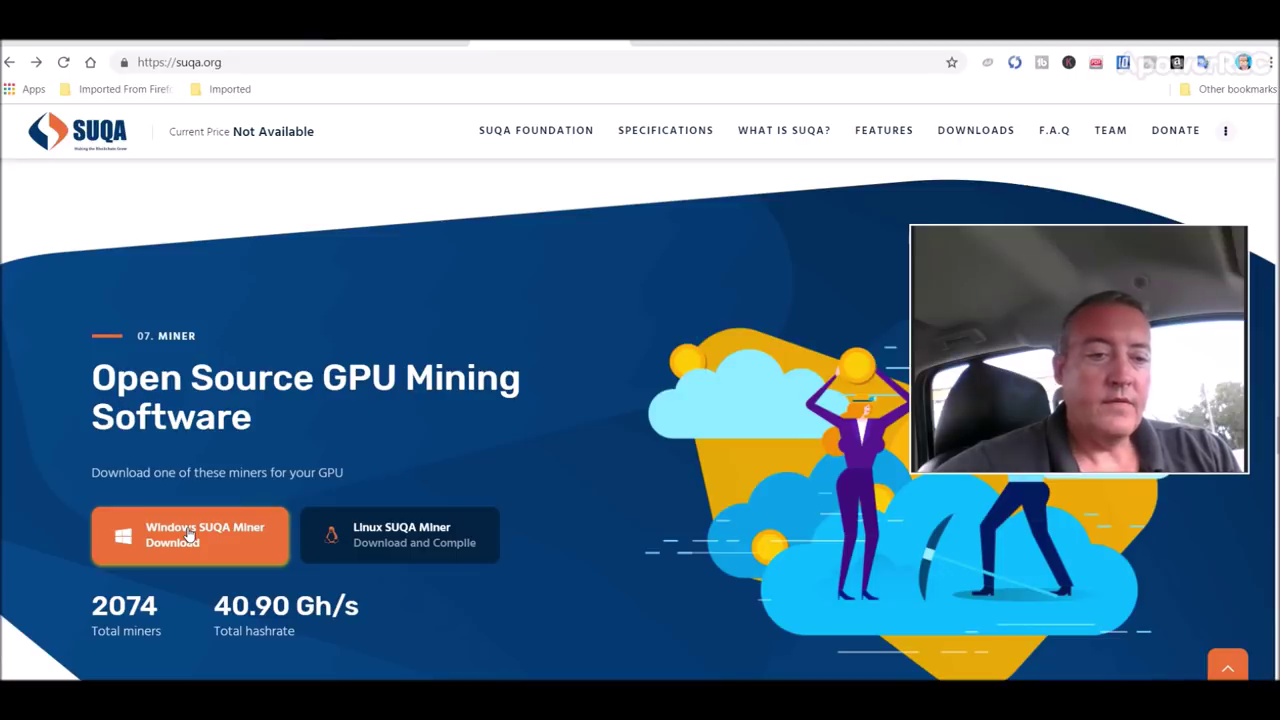
left_click(188, 535)
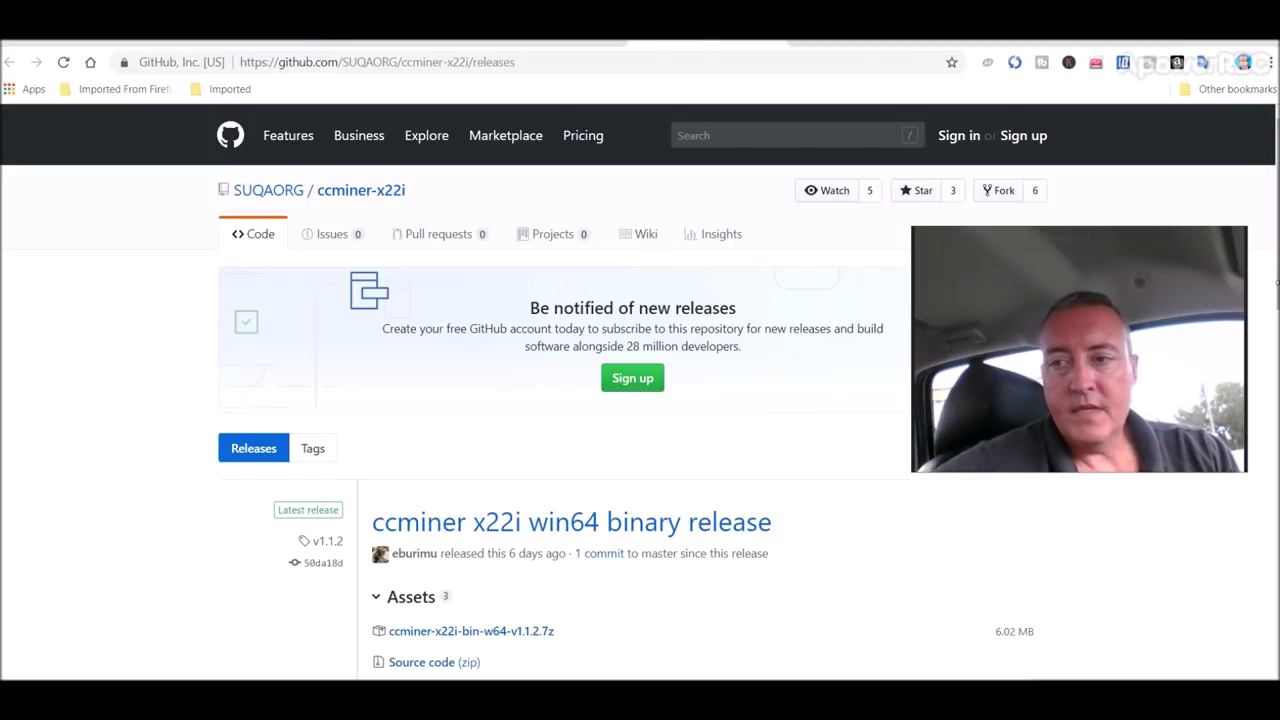
scroll(640, 390, "down", 5)
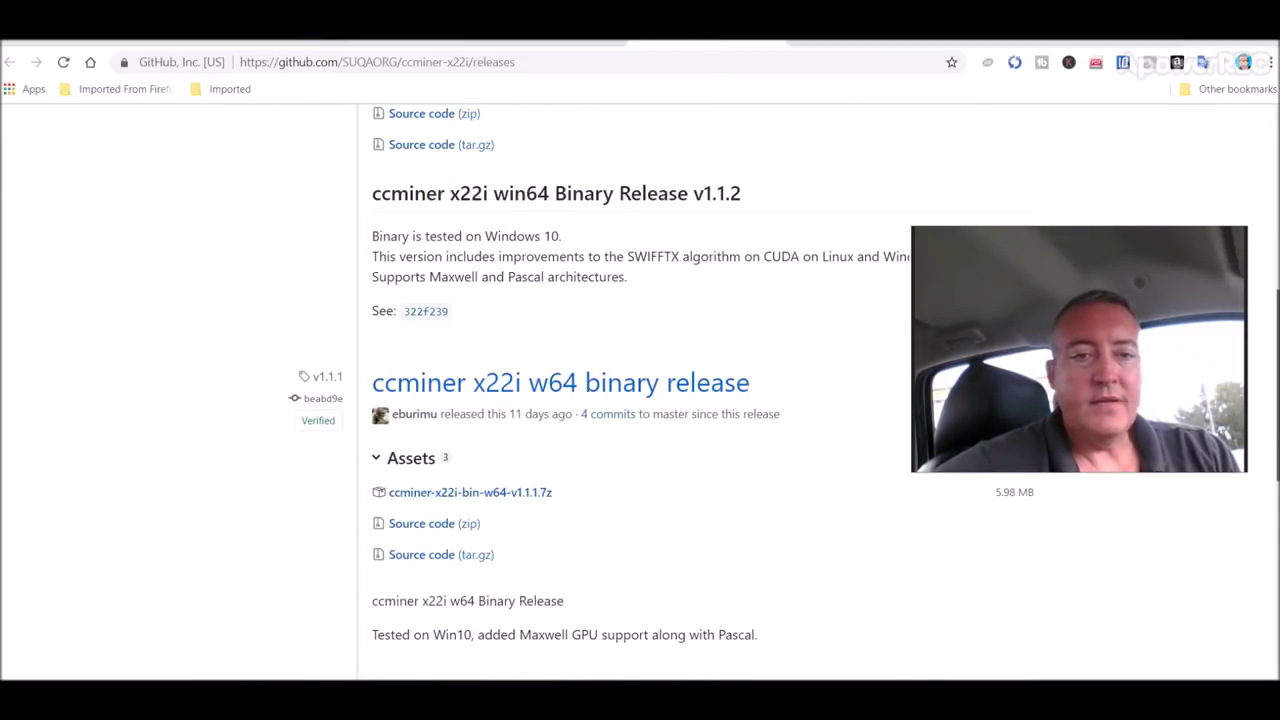
scroll(640, 390, "down", 10)
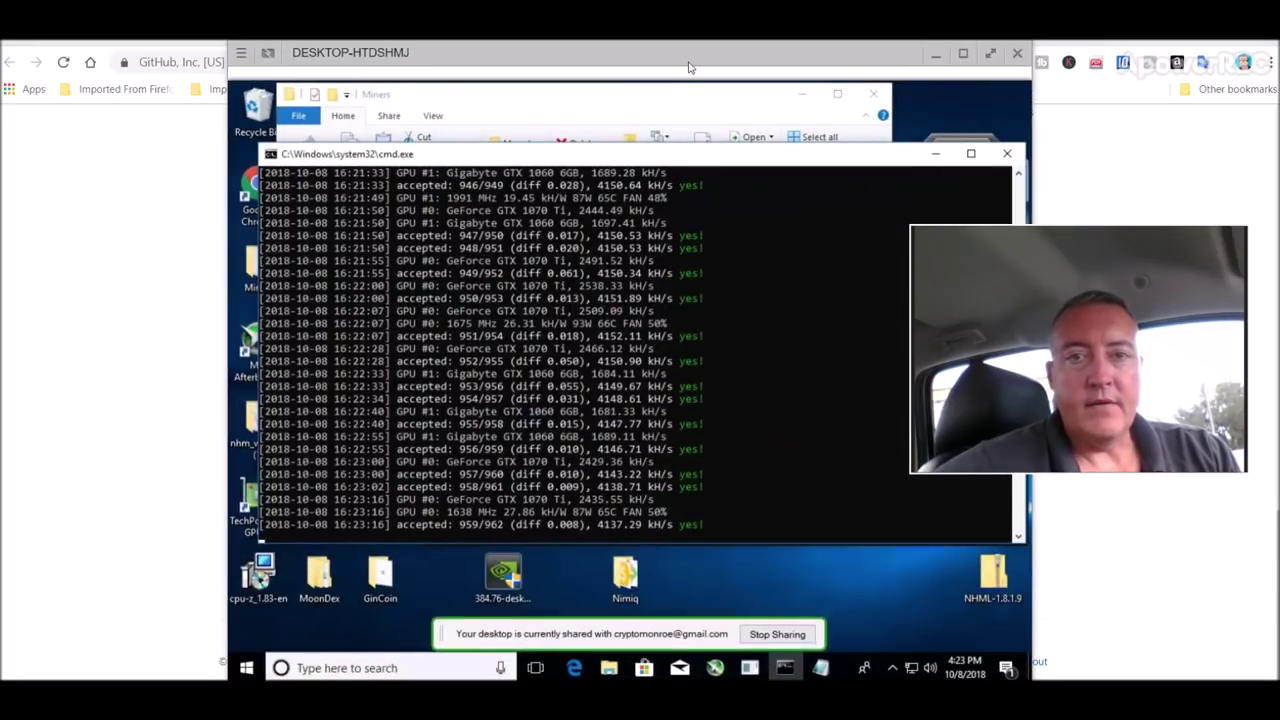
Move the remote window left, minimise the mining console, and dismiss the ccminer 7z archive's options.
left_click_drag(688, 60, 551, 52)
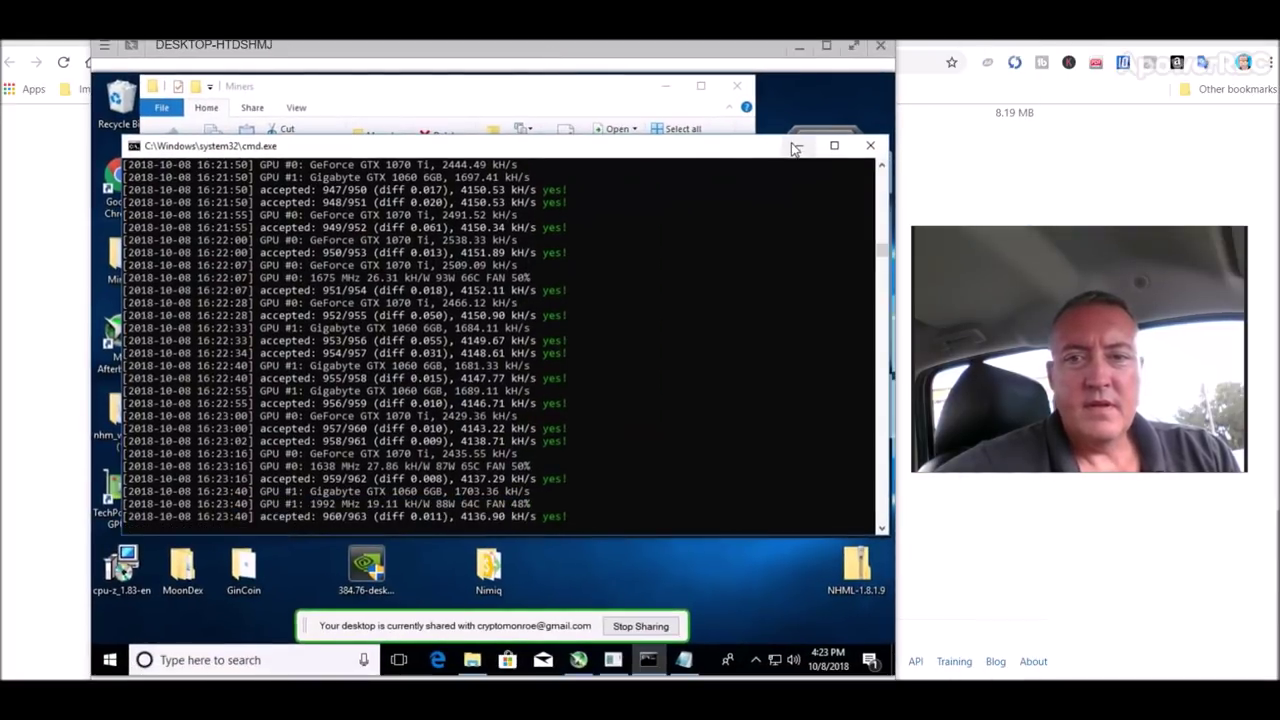
left_click(798, 146)
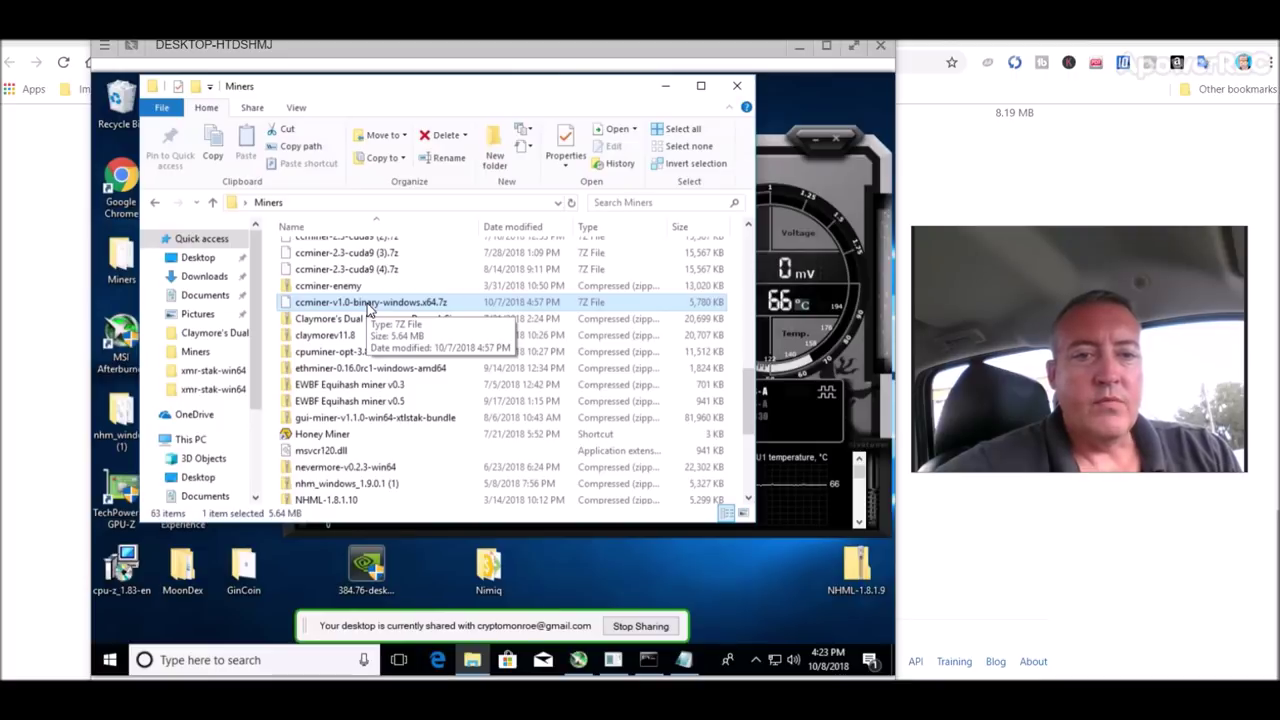
right_click(367, 306)
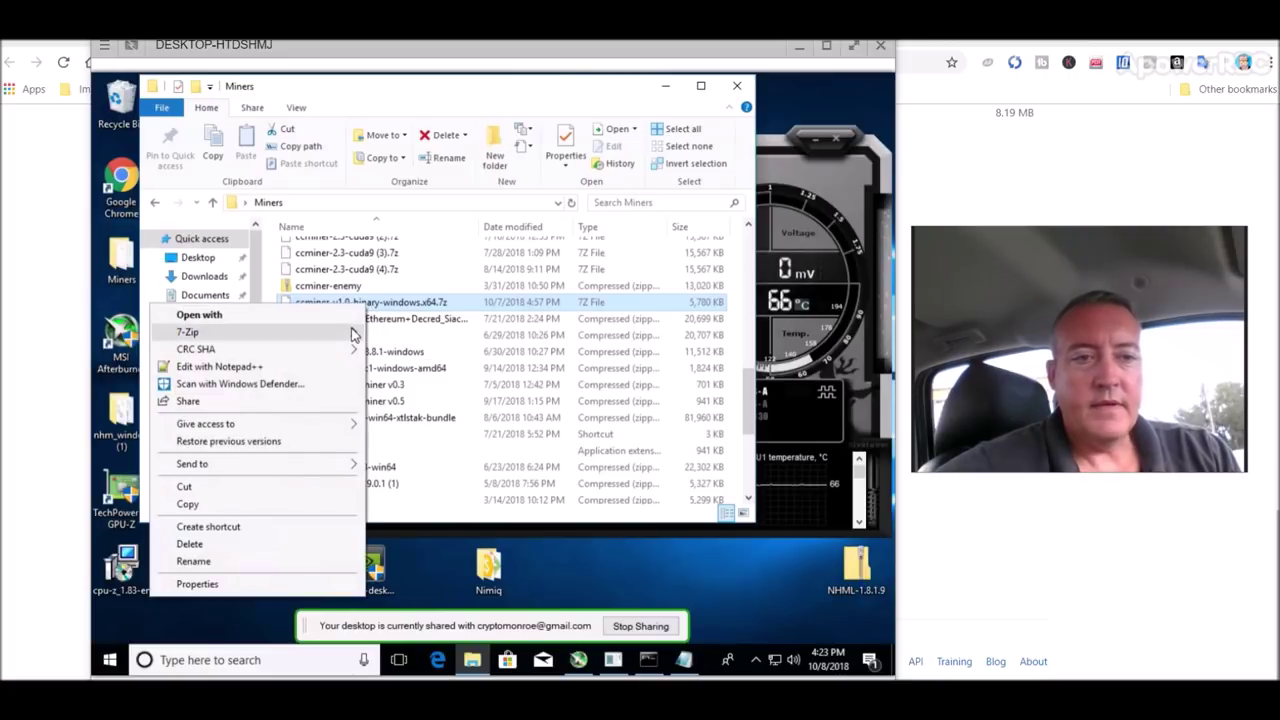
mouse_move(353, 333)
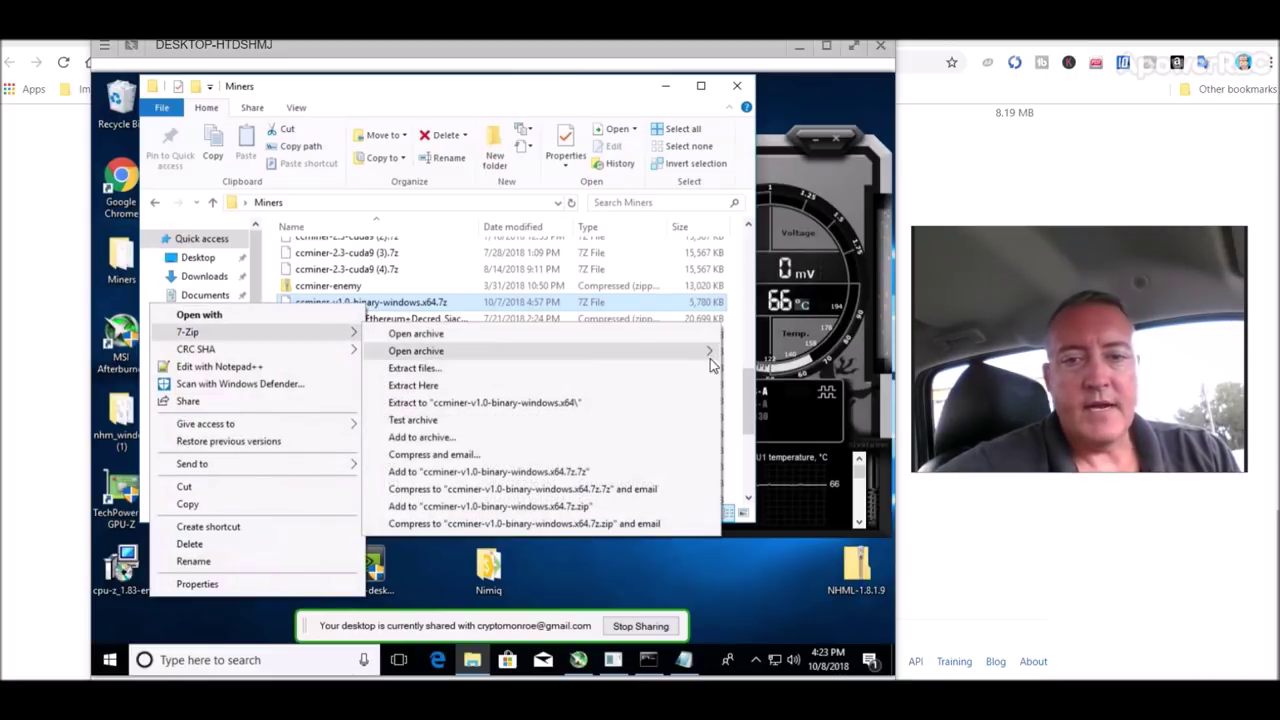
left_click(752, 372)
scroll(752, 345, "up", 1)
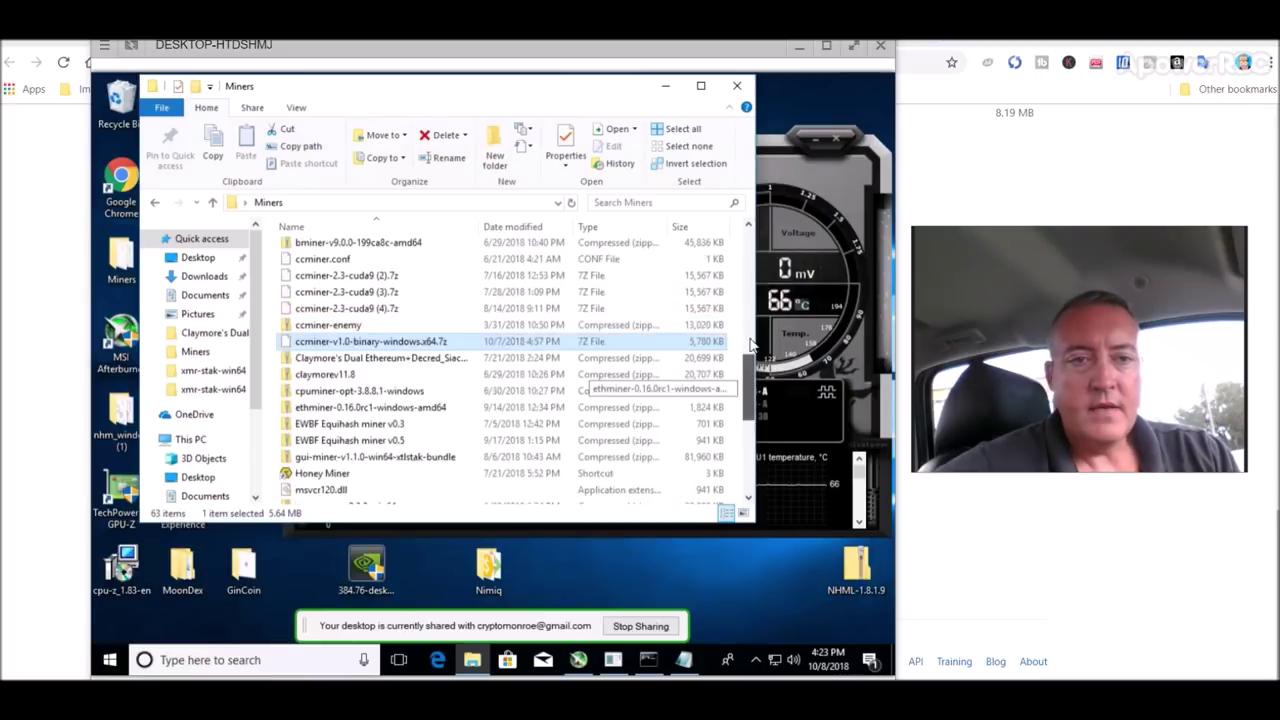
scroll(752, 320, "up", 8)
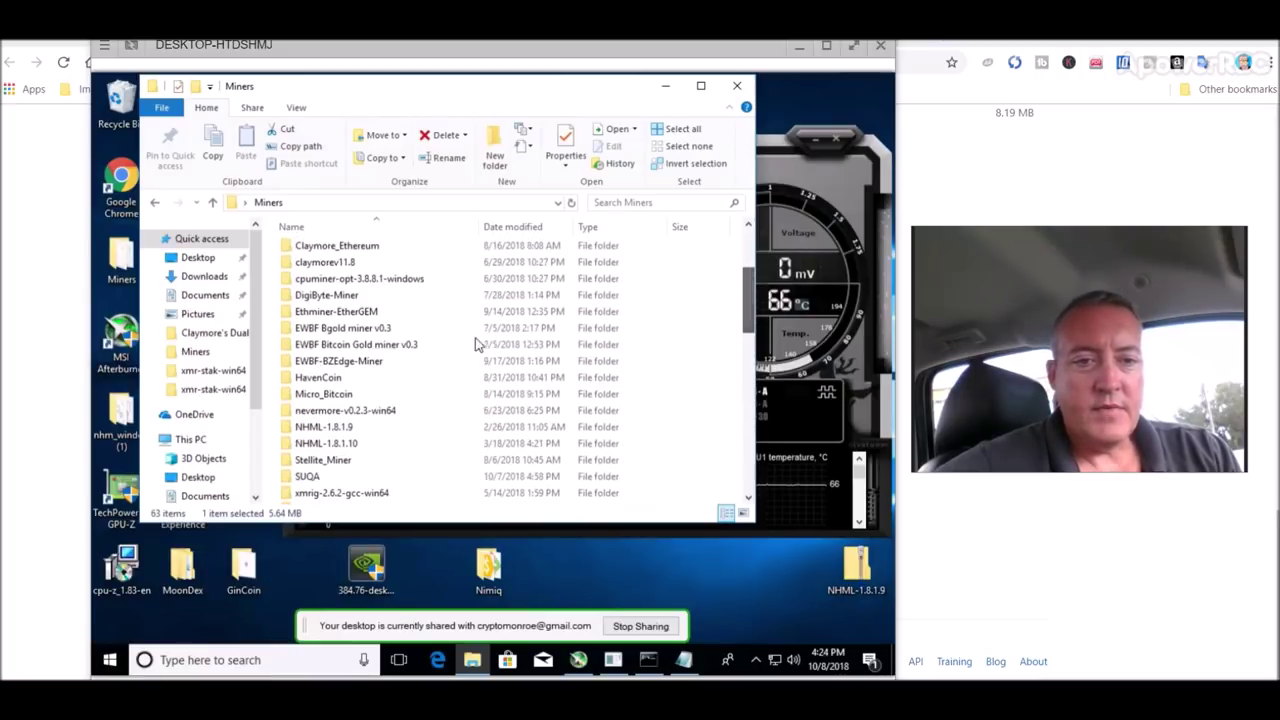
Open Miners\SUQA\ccminer-v1.0-binary-windows.x64 and bring up options for the run batch file.
double_click(367, 474)
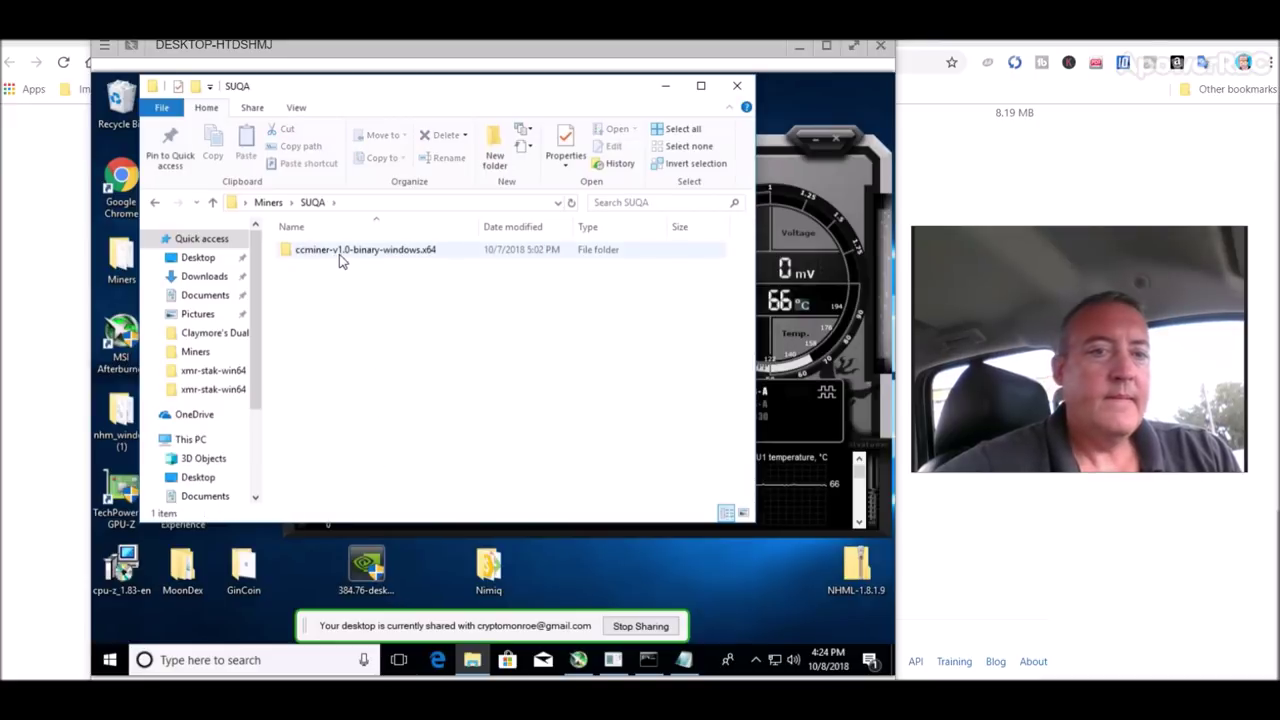
double_click(339, 254)
left_click(305, 266)
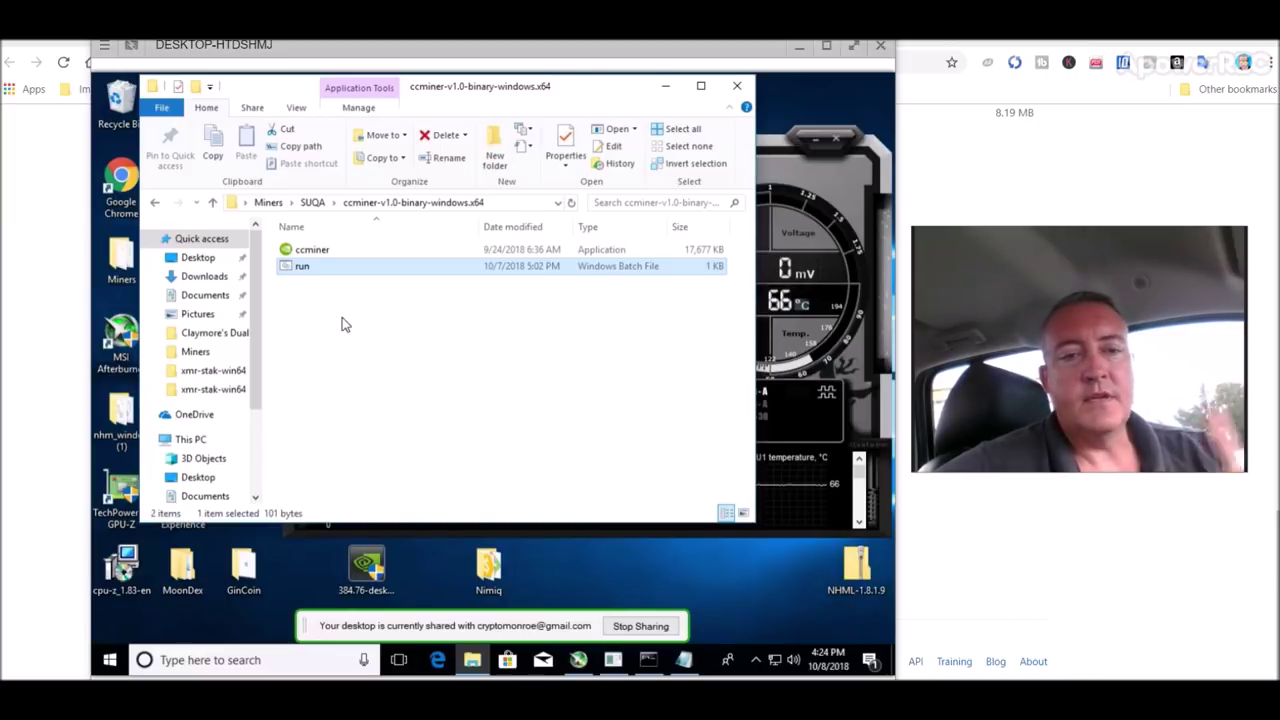
right_click(306, 265)
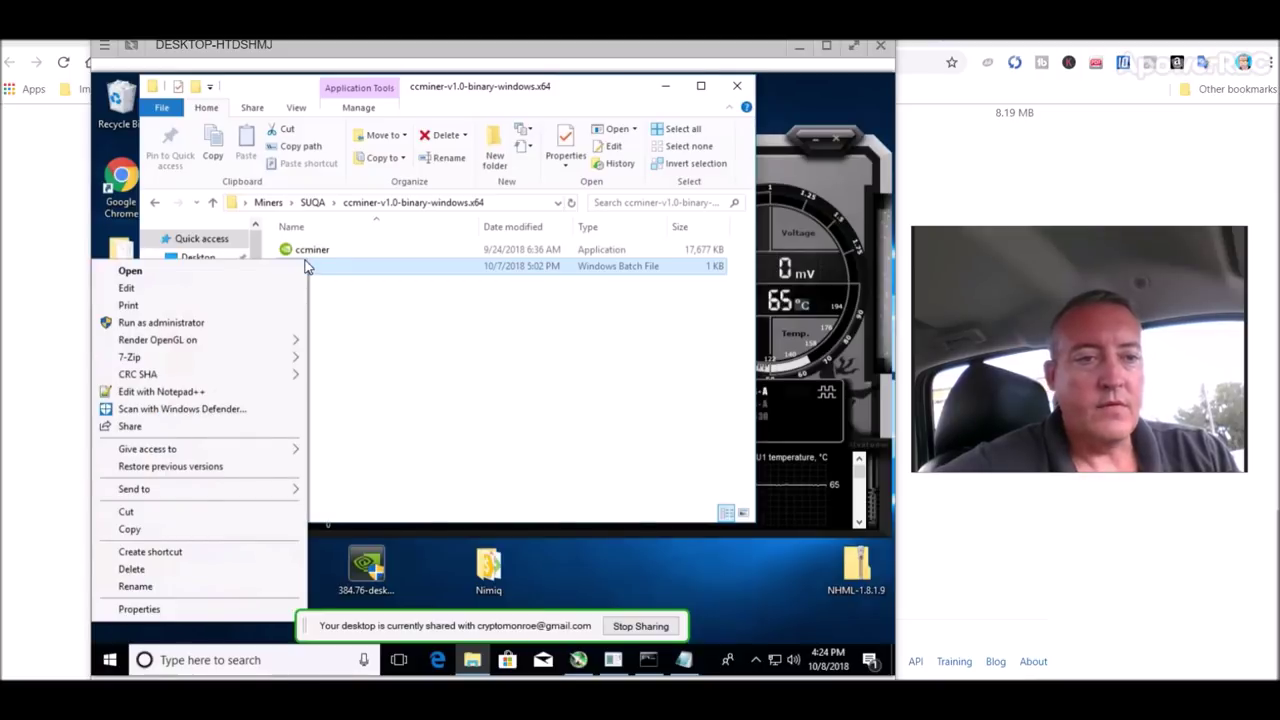
left_click(267, 287)
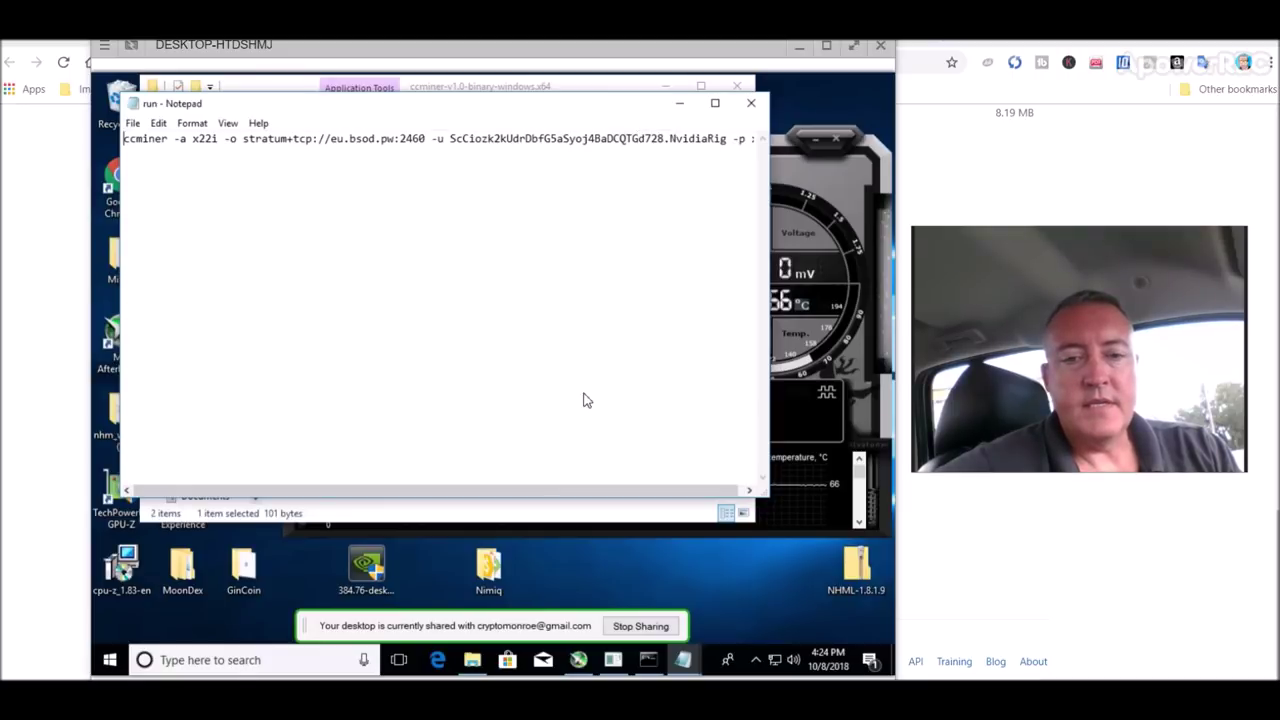
mouse_move(597, 492)
left_mouse_down()
mouse_move(677, 486)
mouse_move(566, 486)
mouse_move(579, 452)
left_mouse_up()
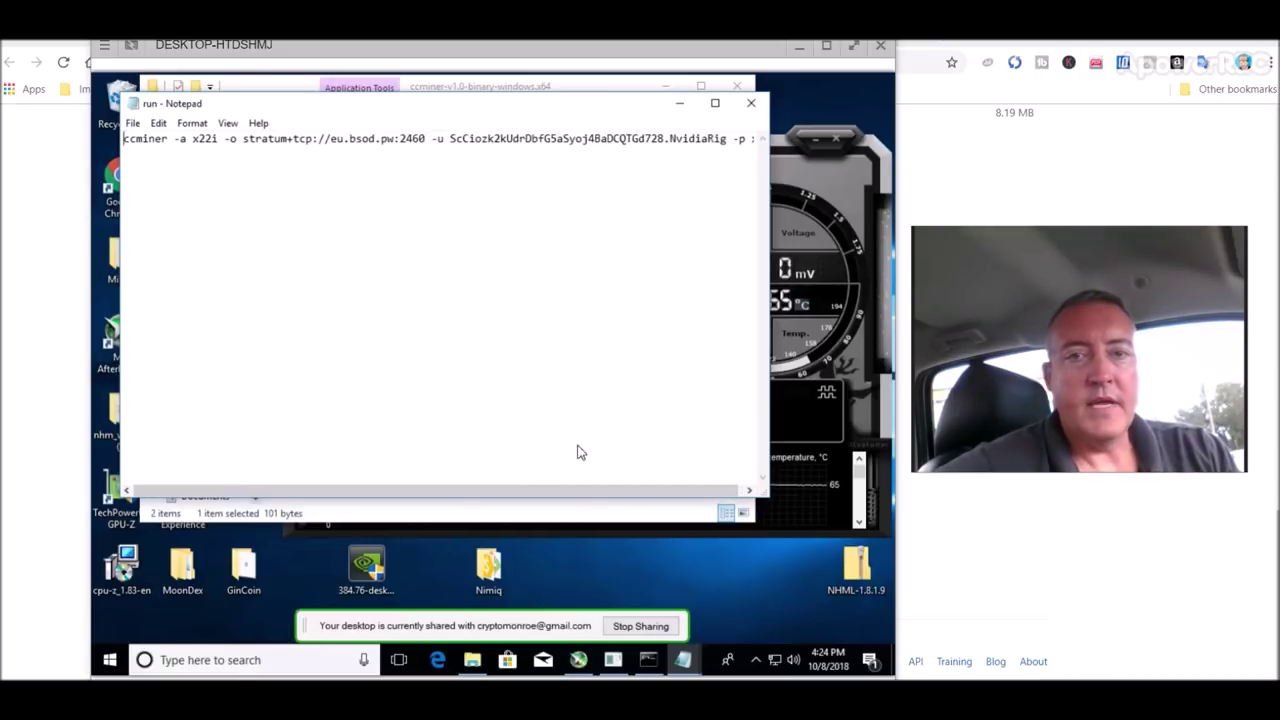
left_click(752, 110)
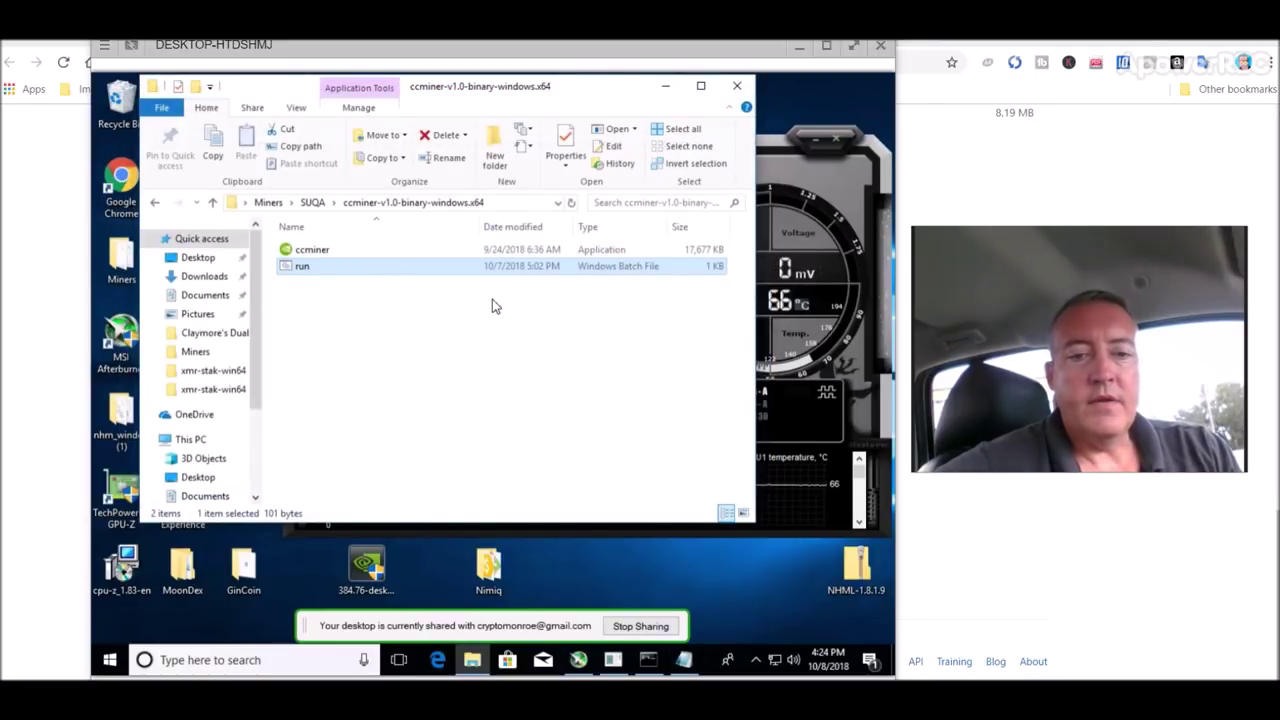
Close the old mining console and run run.bat so ccminer mines x22i on eu.bsod.pw:2460.
left_click(646, 662)
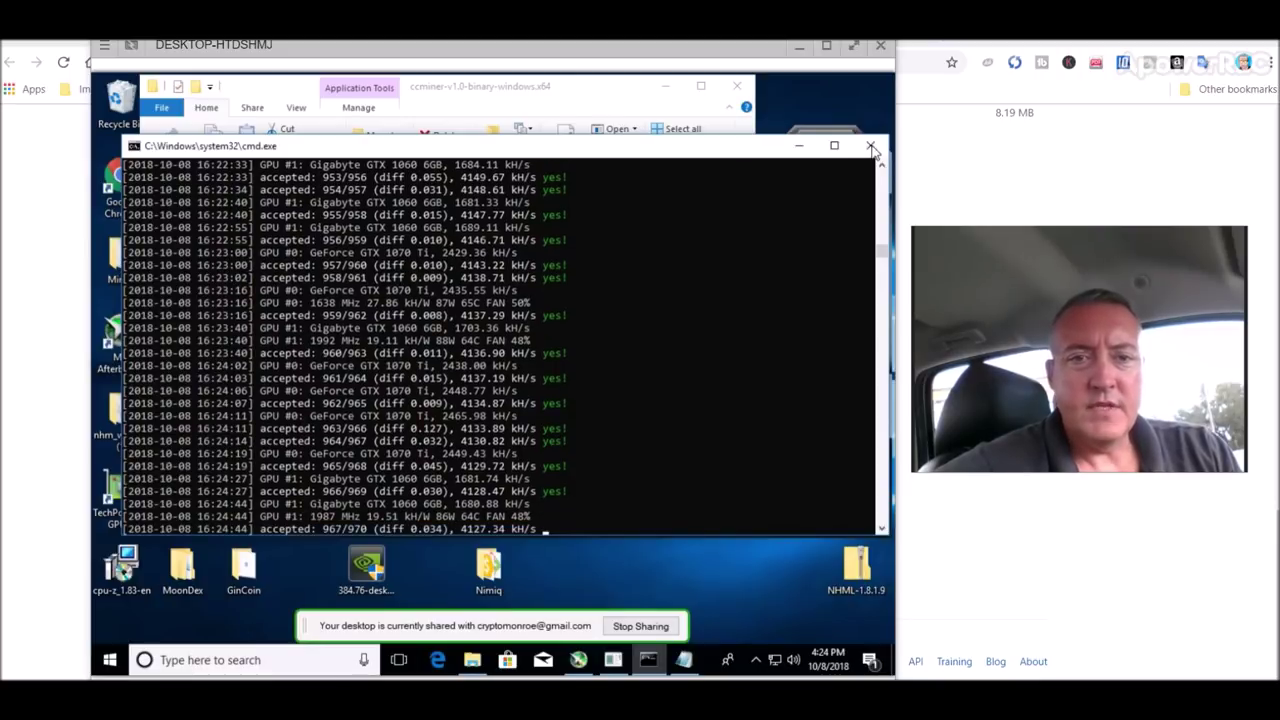
left_click(871, 147)
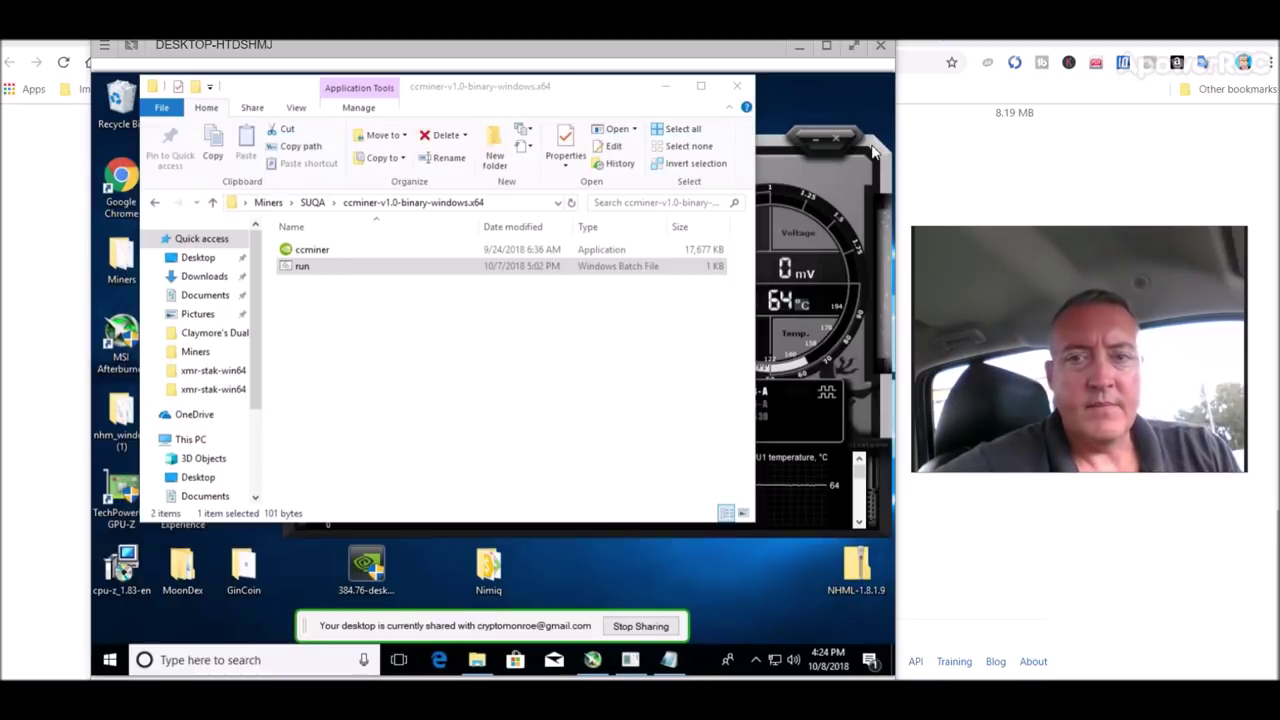
left_click(420, 322)
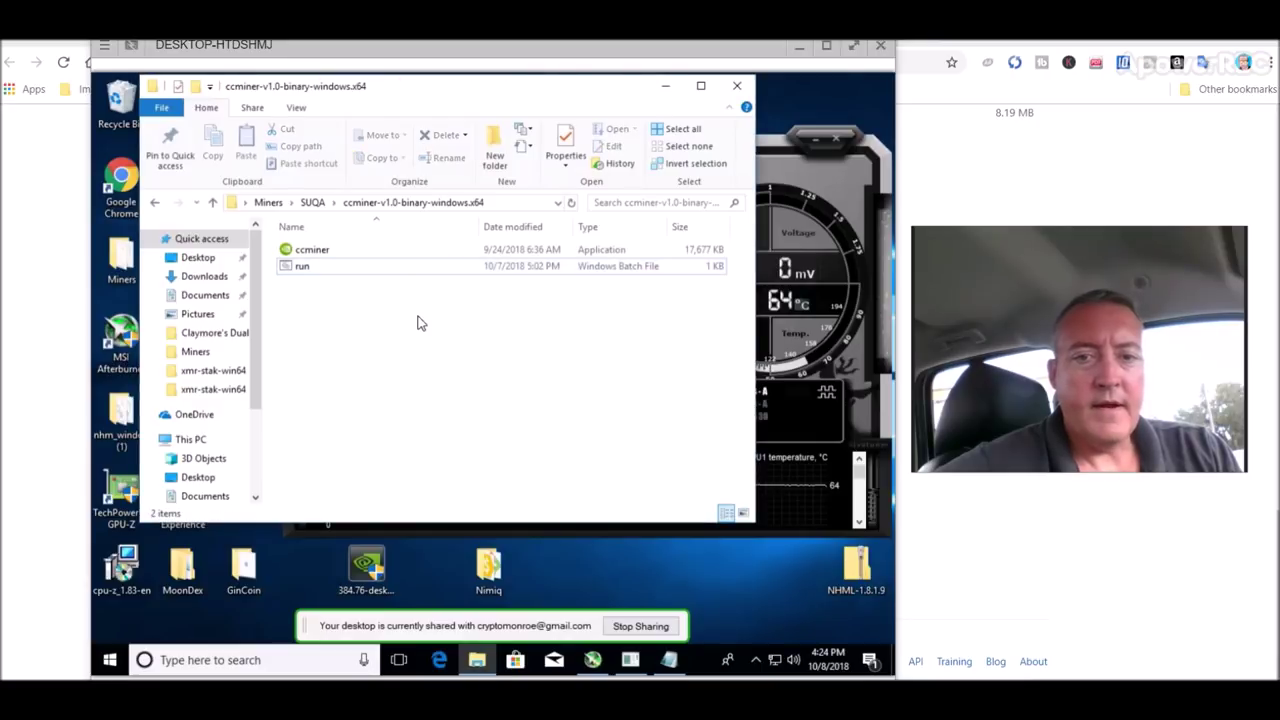
double_click(325, 266)
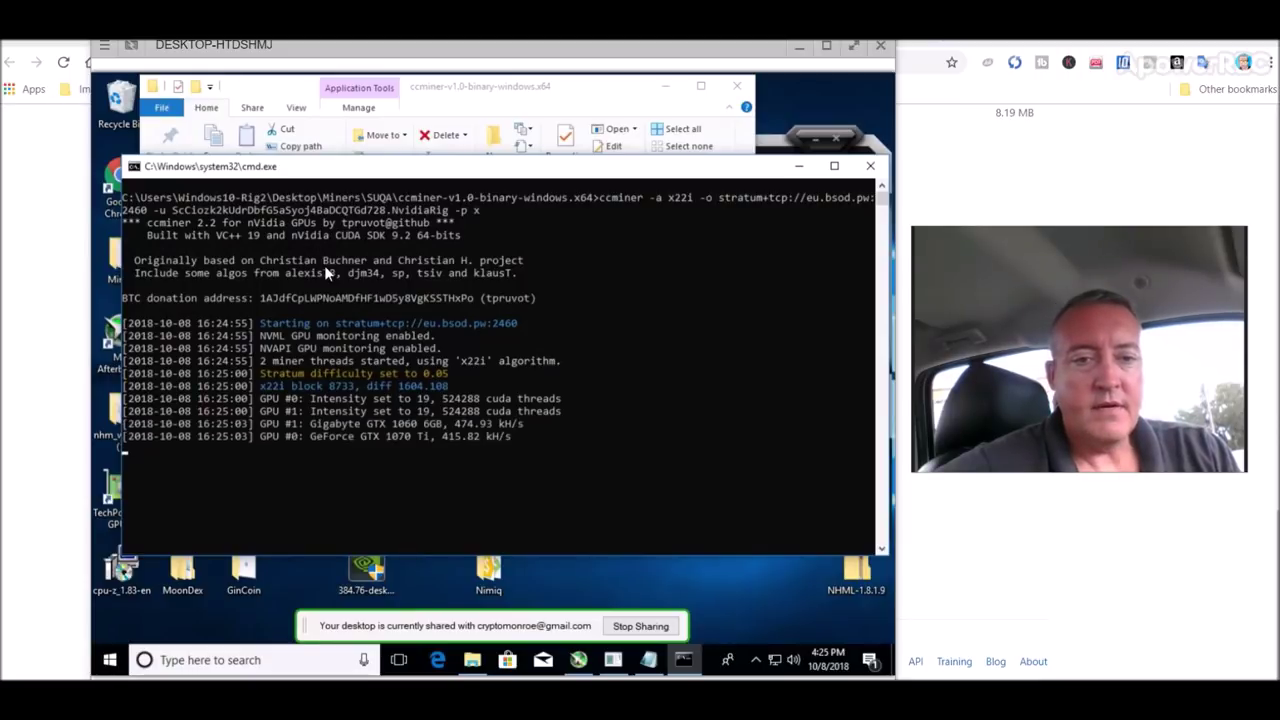
Open the bsod.pw pool's wallet stats for the SUQA address, showing its balances.
left_click(760, 30)
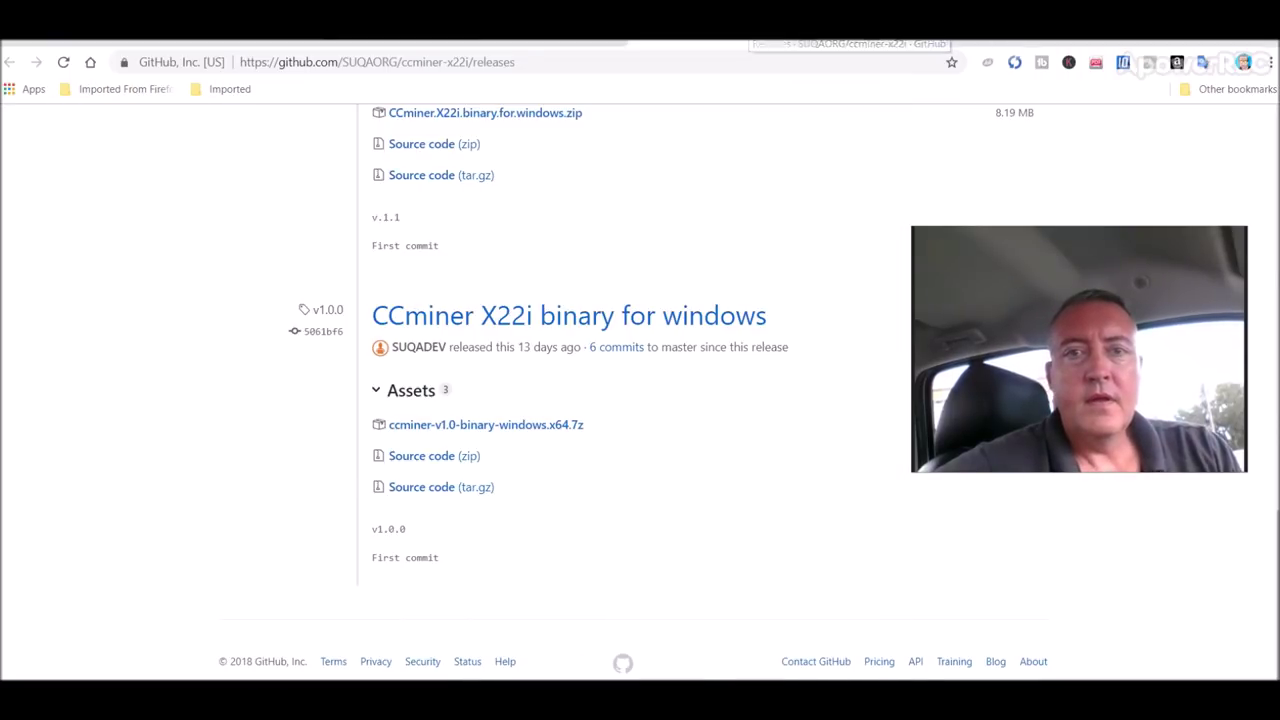
key("ctrl+Tab")
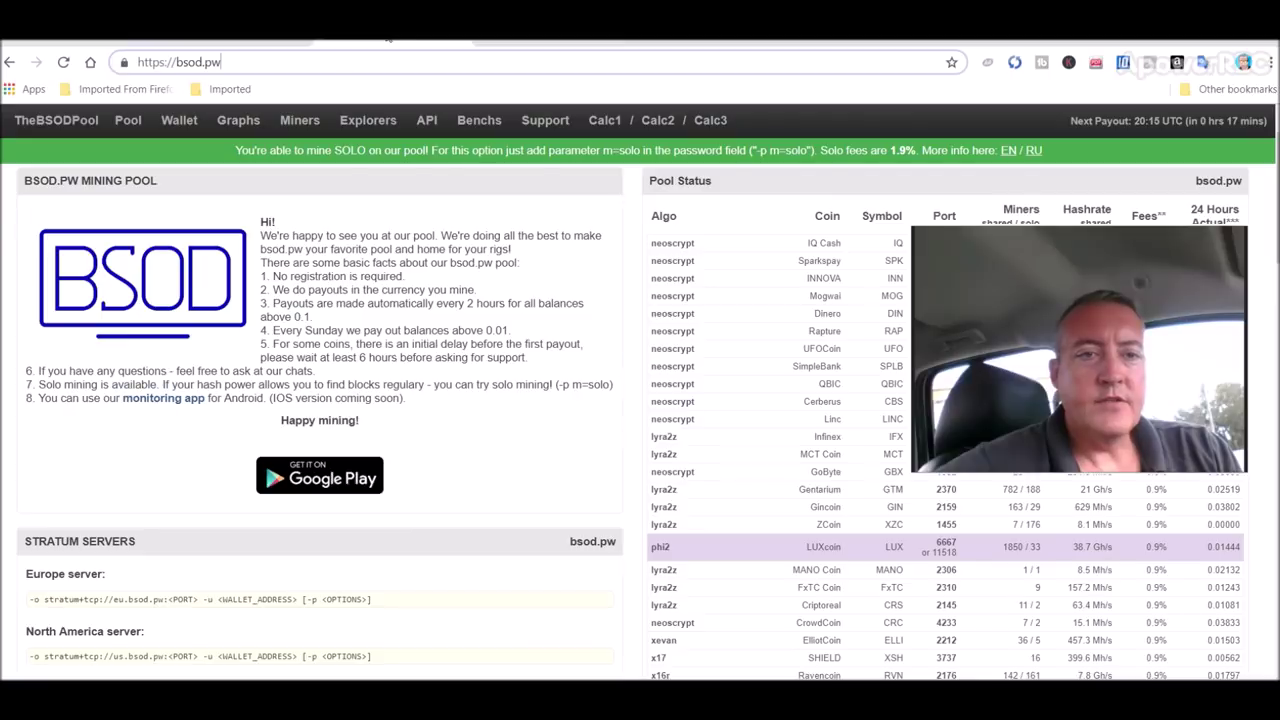
left_click(440, 30)
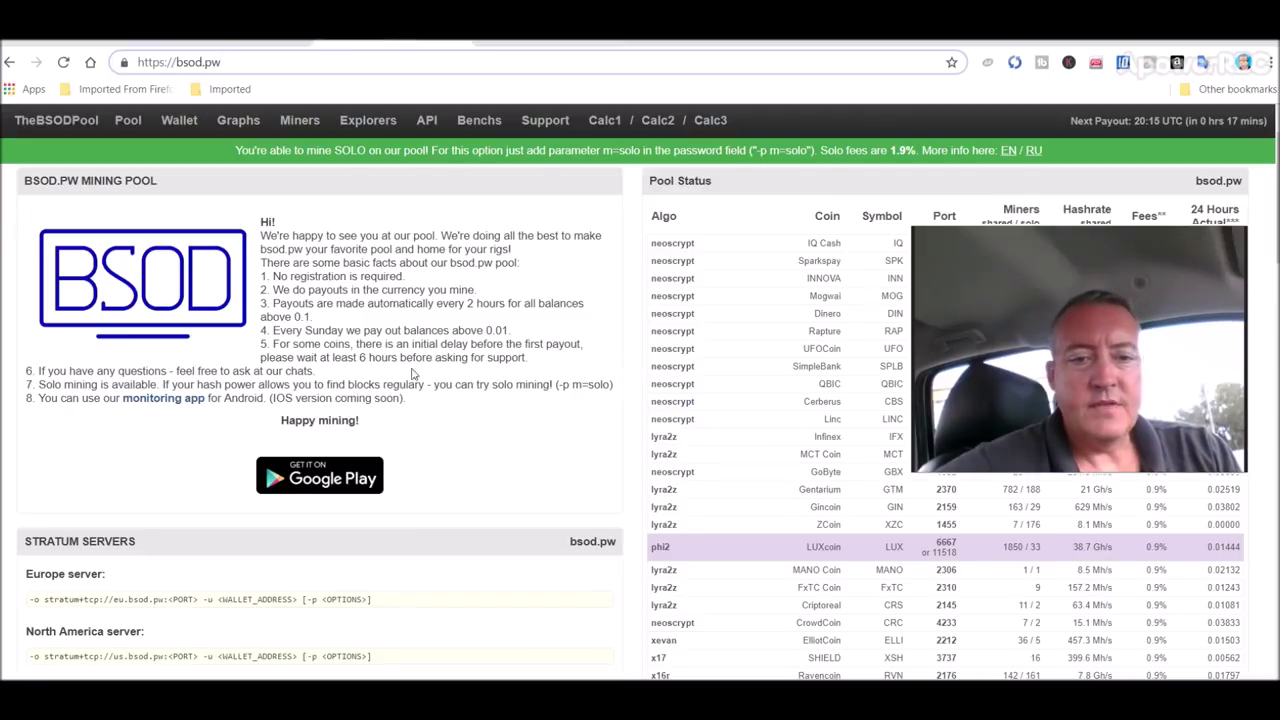
left_click(178, 120)
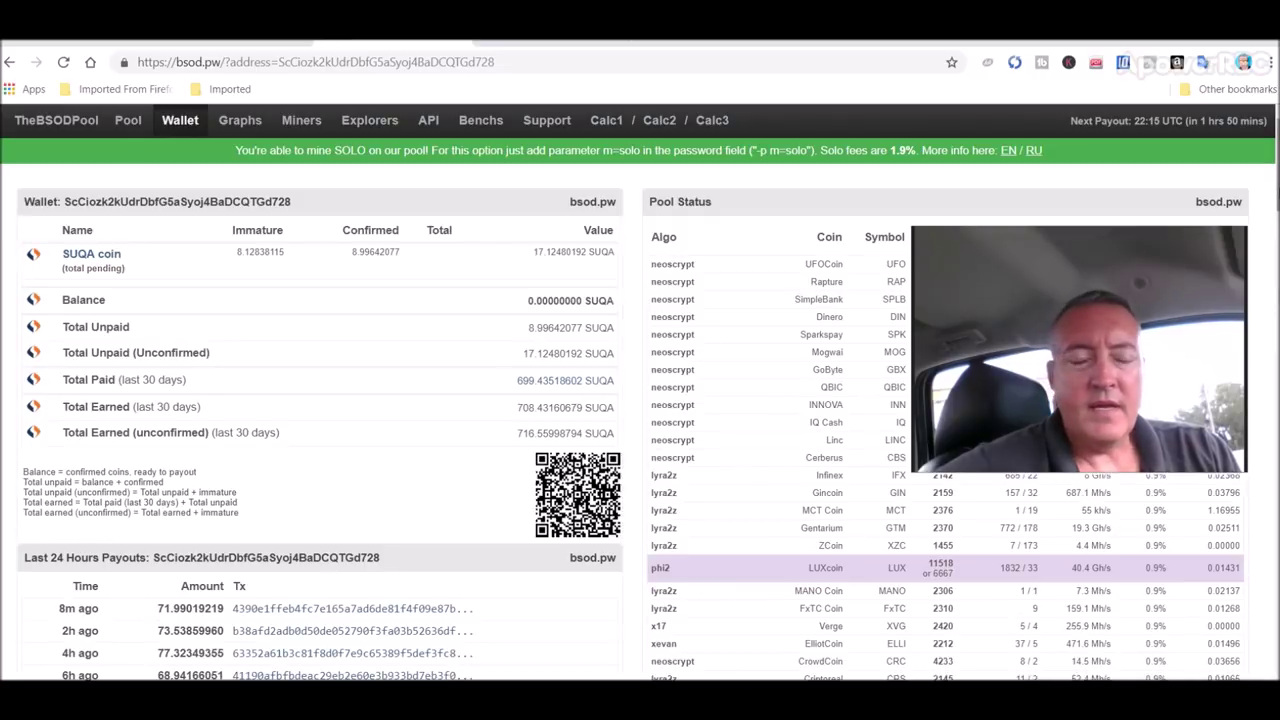
scroll(640, 420, "down", 10)
scroll(354, 591, "down", 5)
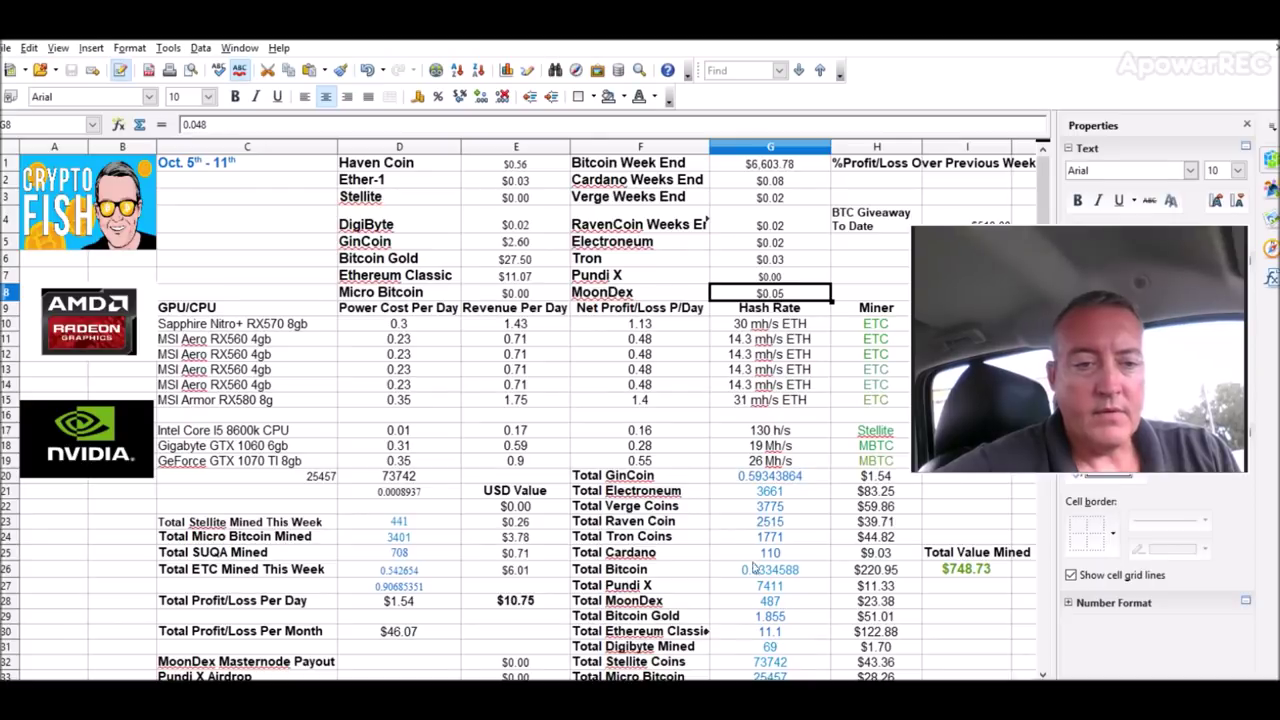
Check the NvidiaRig miner at 3.8 Mh/s, then return to the Bitcointalk SUQA announcement thread.
mouse_move(1046, 195)
left_mouse_down()
mouse_move(1044, 235)
mouse_move(1044, 155)
left_mouse_up()
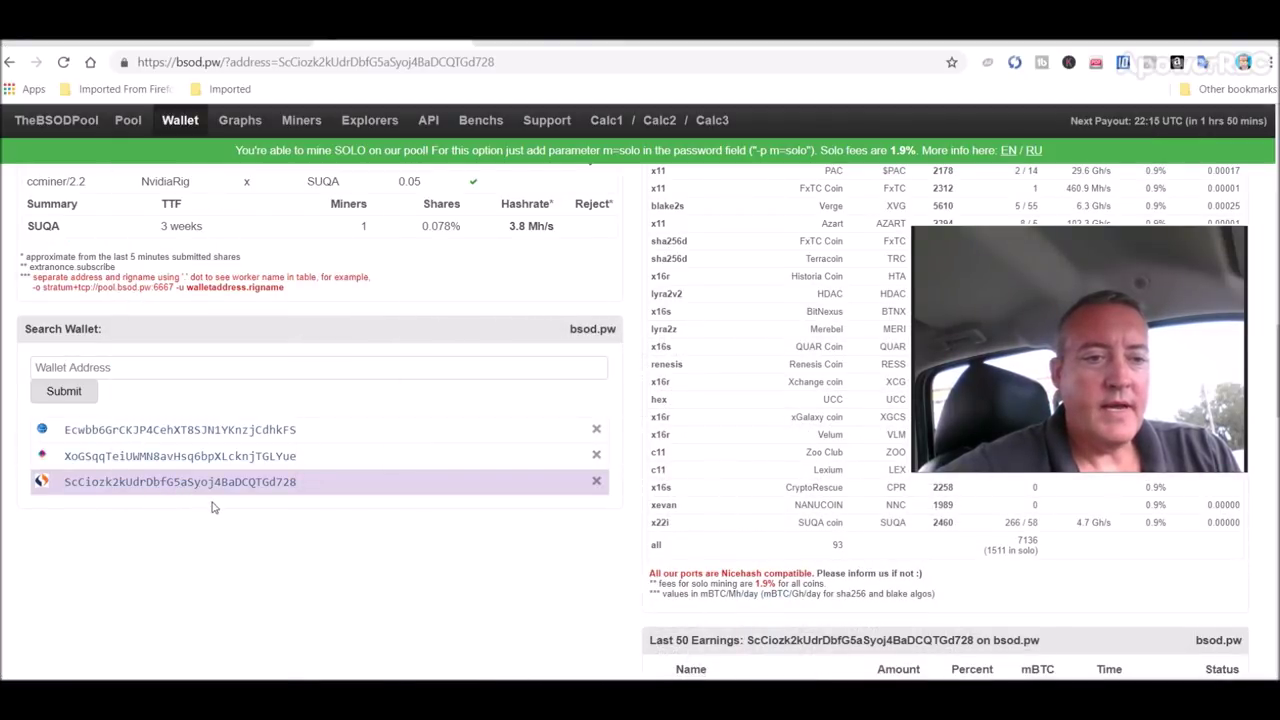
mouse_move(959, 306)
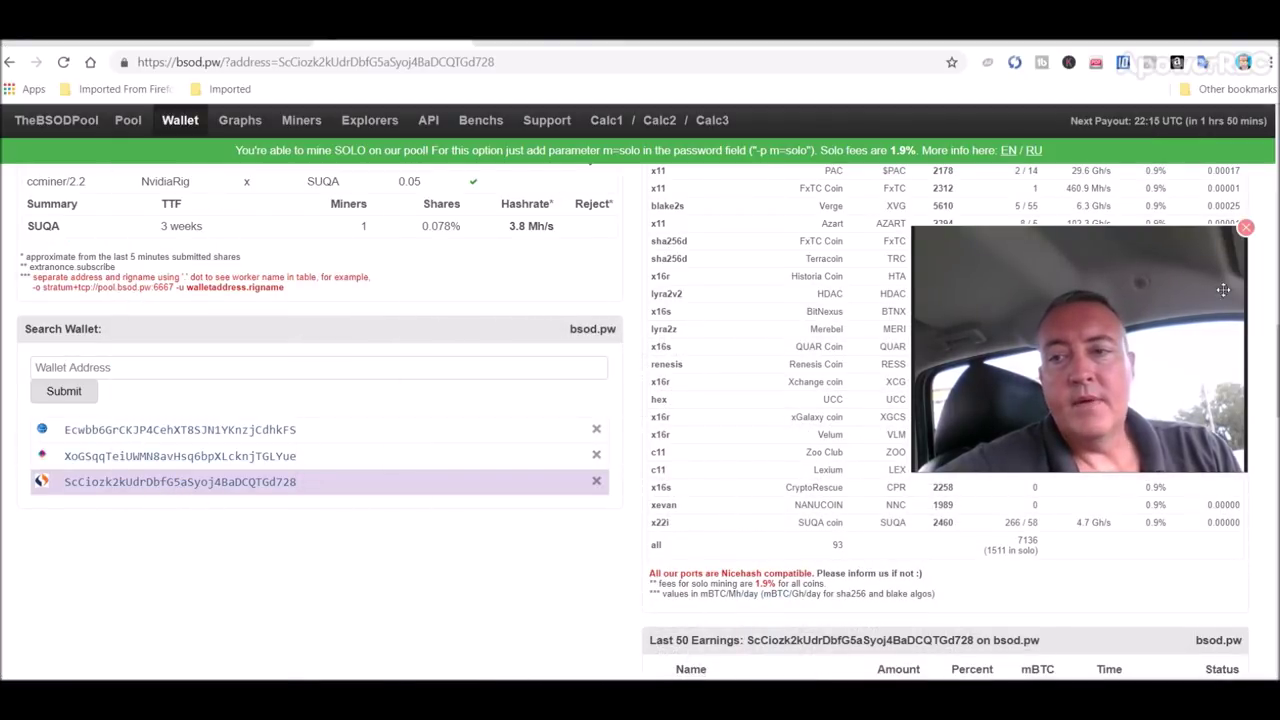
left_click(900, 42)
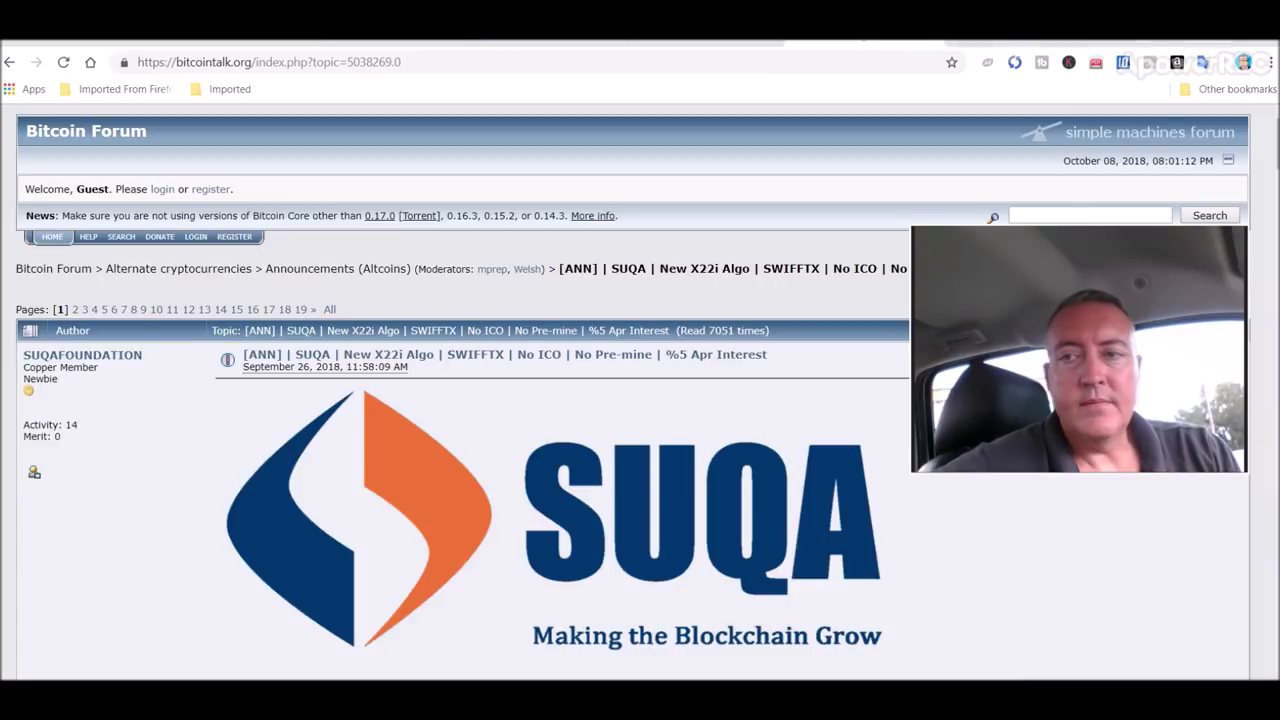
Review the thread's Pools list, then open Live Coin Watch's MoonDEX page at $0.05457952.
scroll(640, 400, "down", 10)
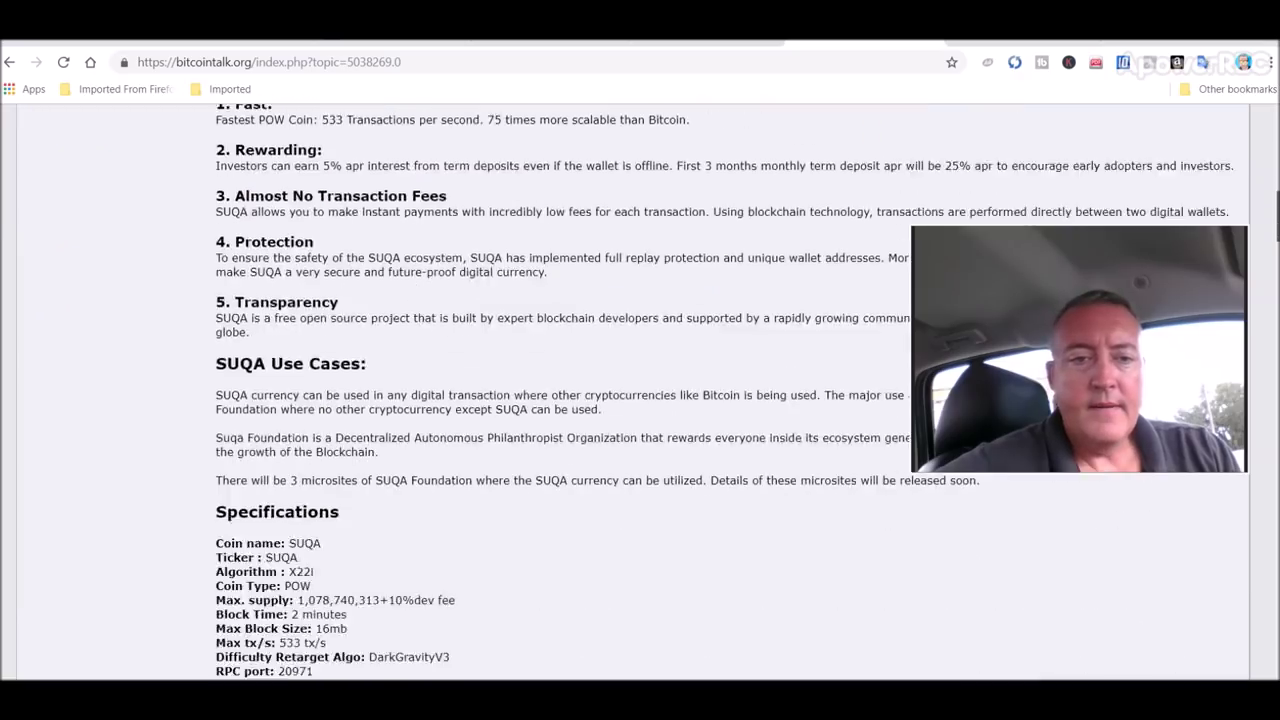
scroll(640, 400, "down", 15)
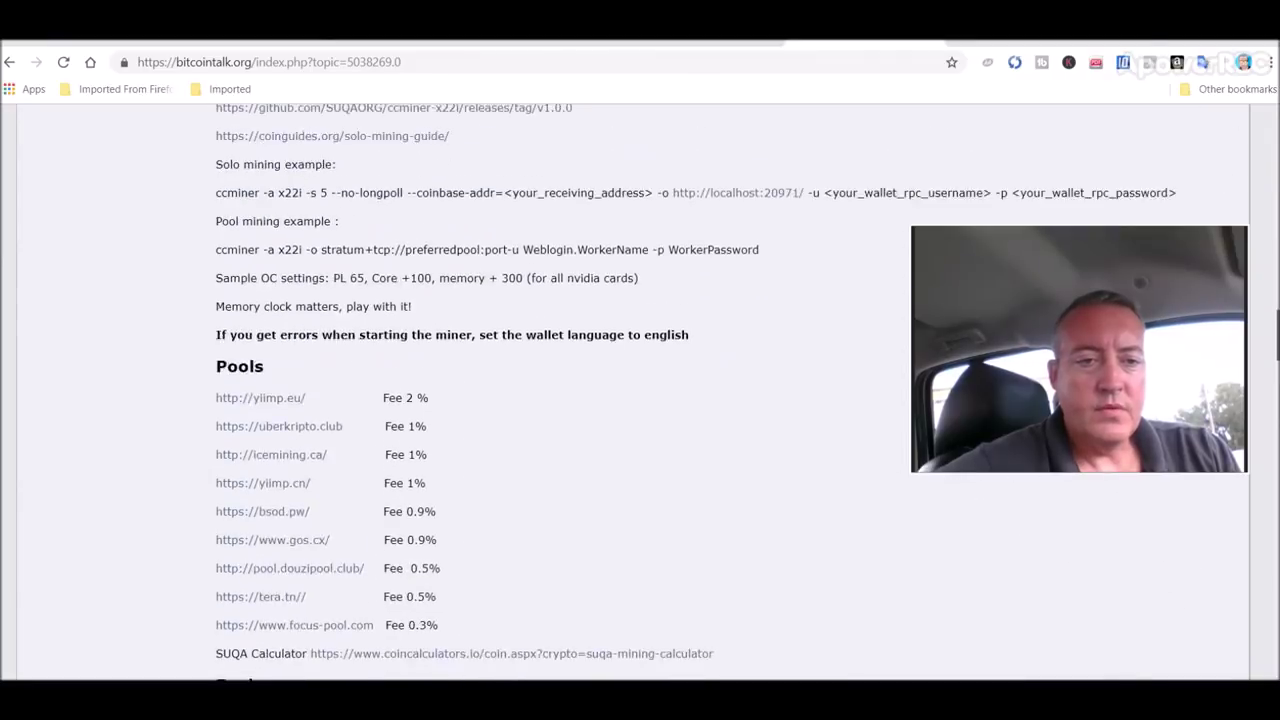
scroll(297, 140, "down", 2)
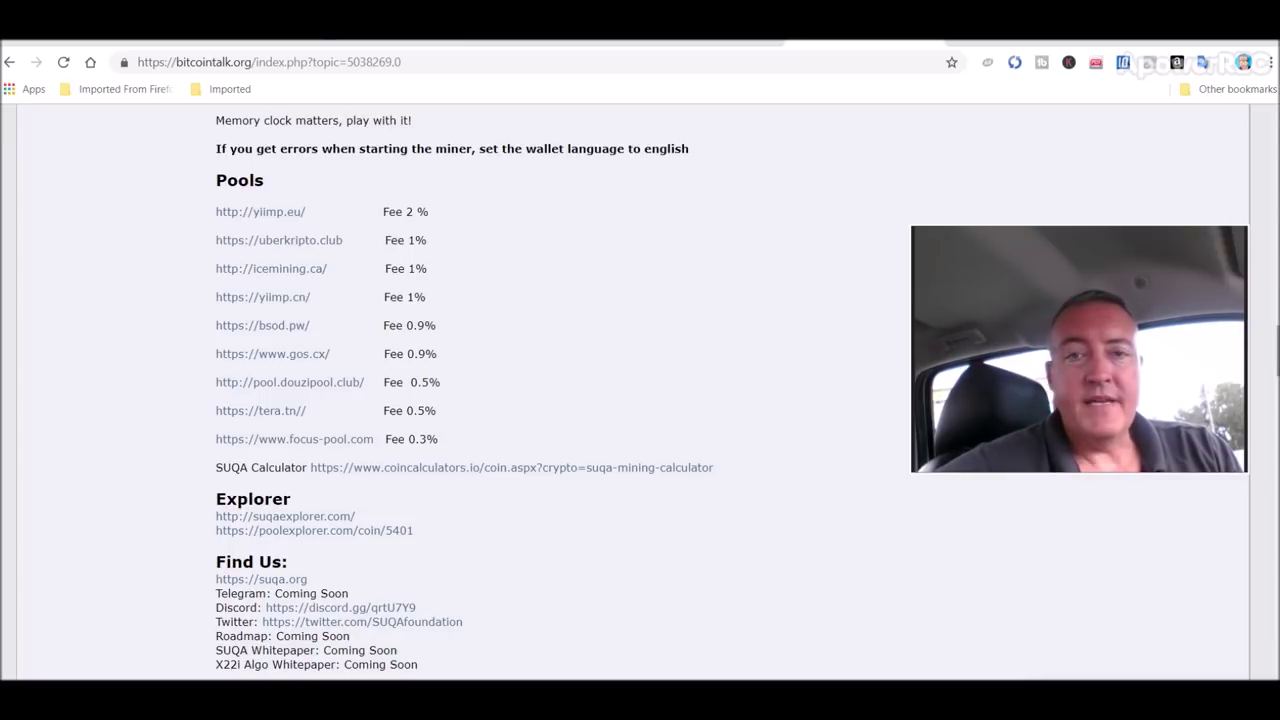
left_click_drag(1277, 350, 1277, 148)
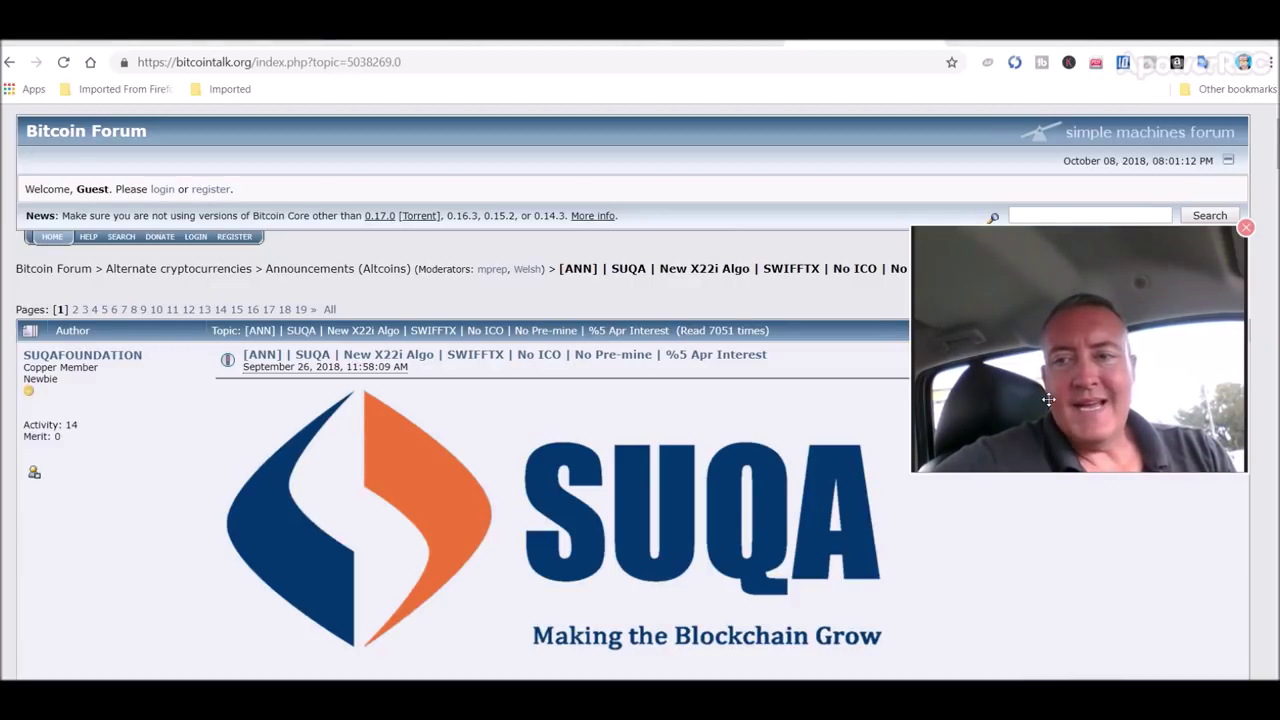
left_click_drag(1048, 399, 1052, 305)
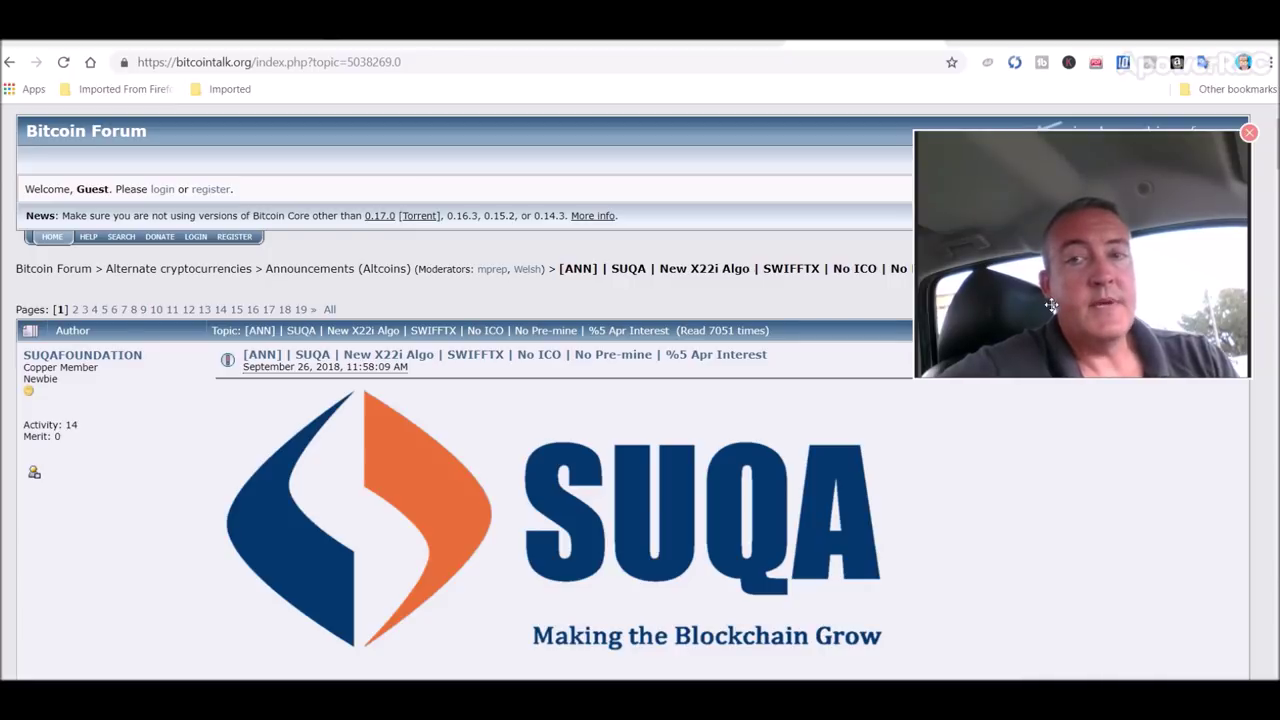
left_click(1042, 62)
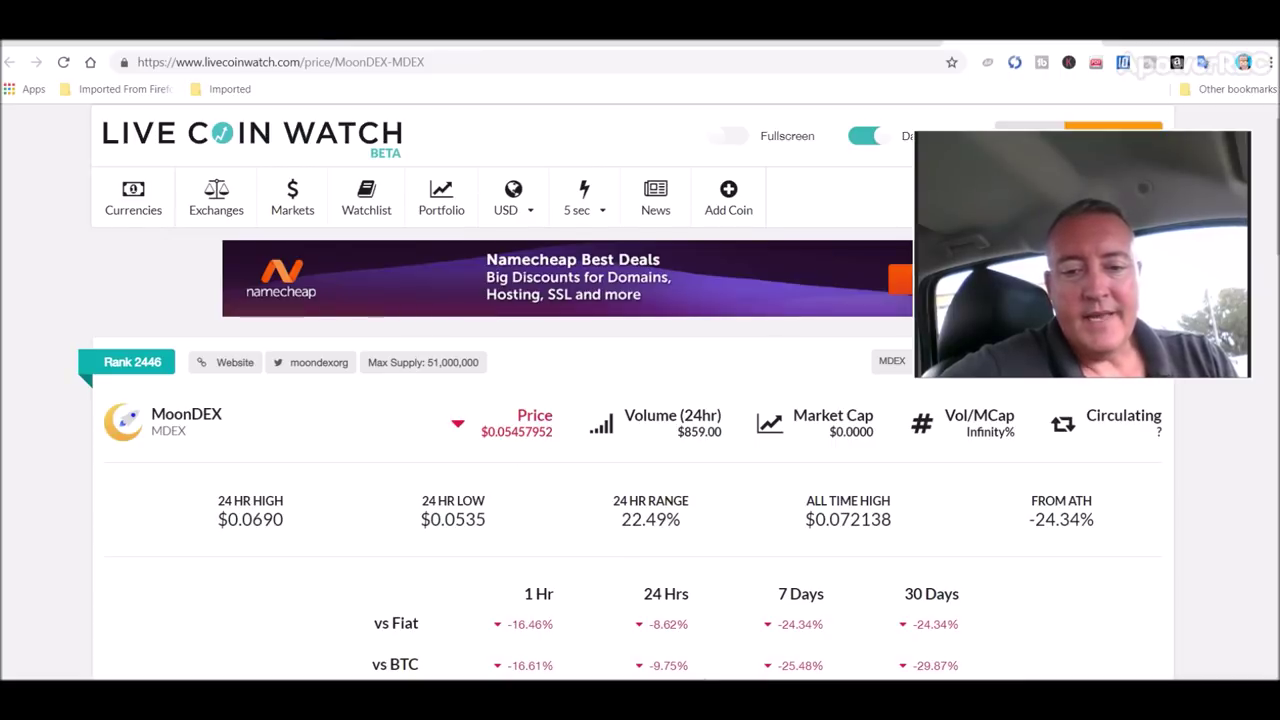
Highlight the 0545 digits of MoonDEX's current price, then go back to the MoonDex price cell.
key("alt+Tab")
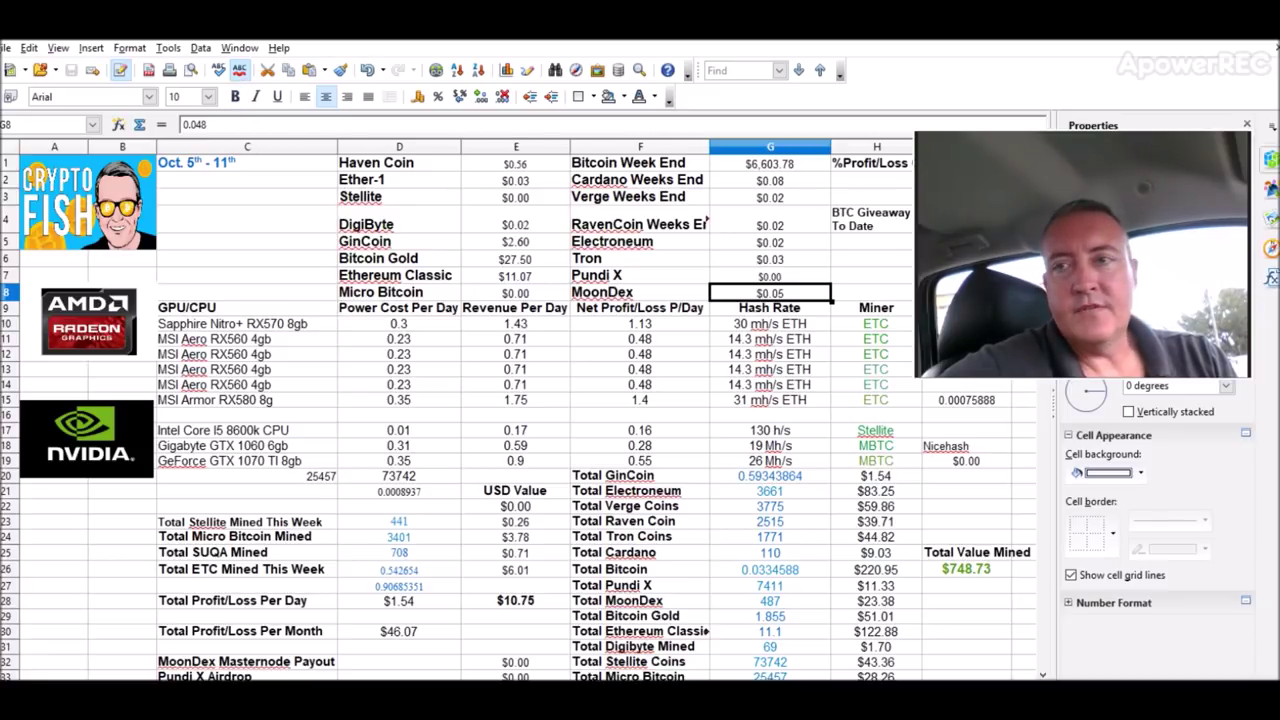
key("alt+Tab")
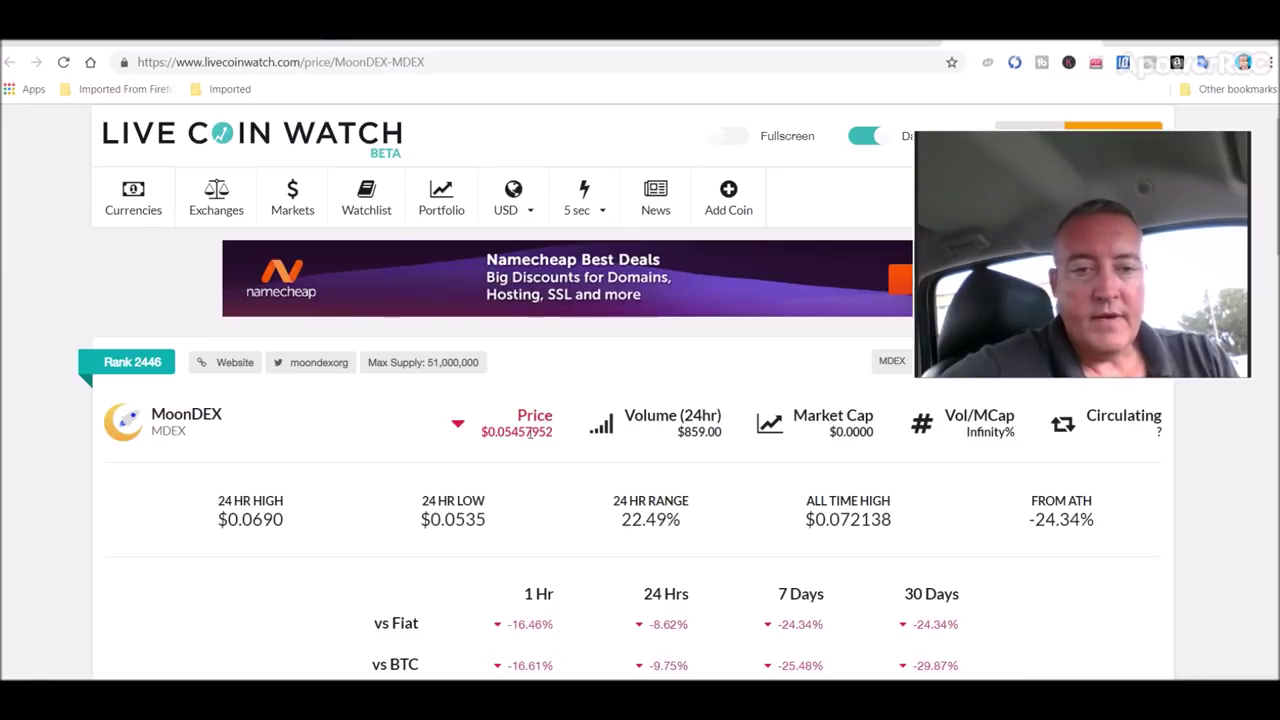
mouse_move(524, 431)
left_mouse_down()
mouse_move(481, 443)
mouse_move(497, 437)
left_mouse_up()
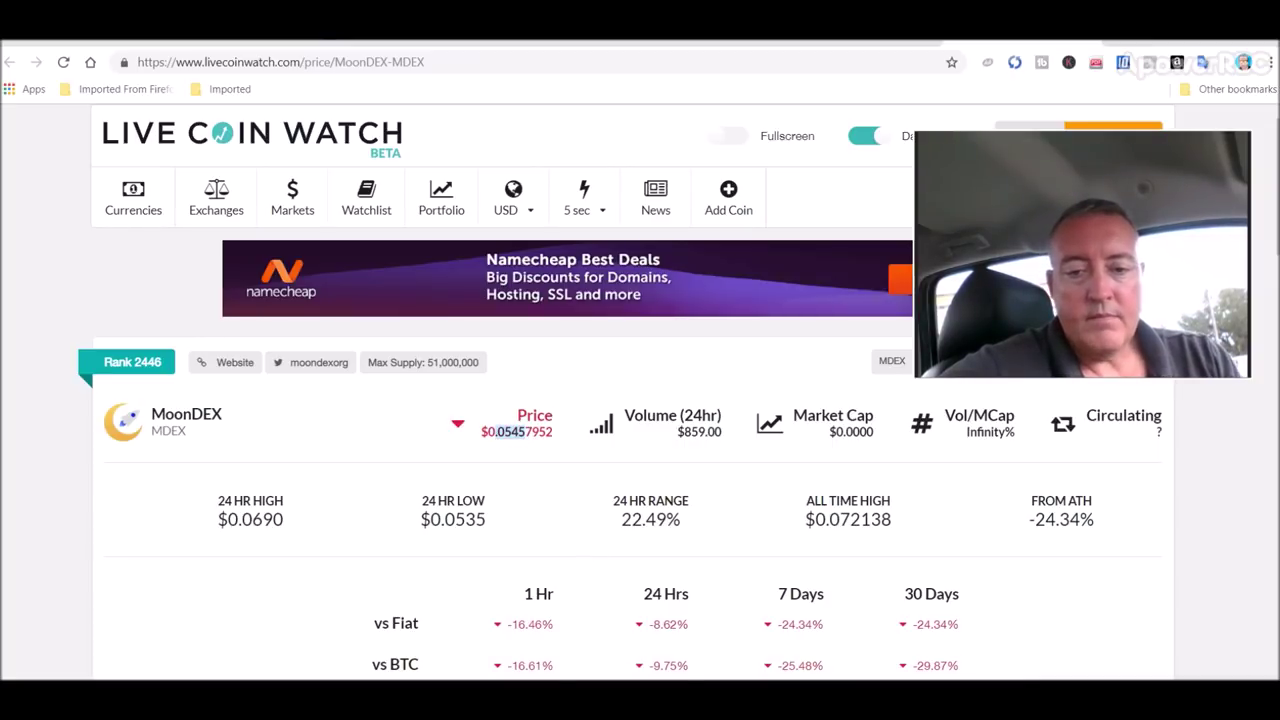
key("alt+Tab")
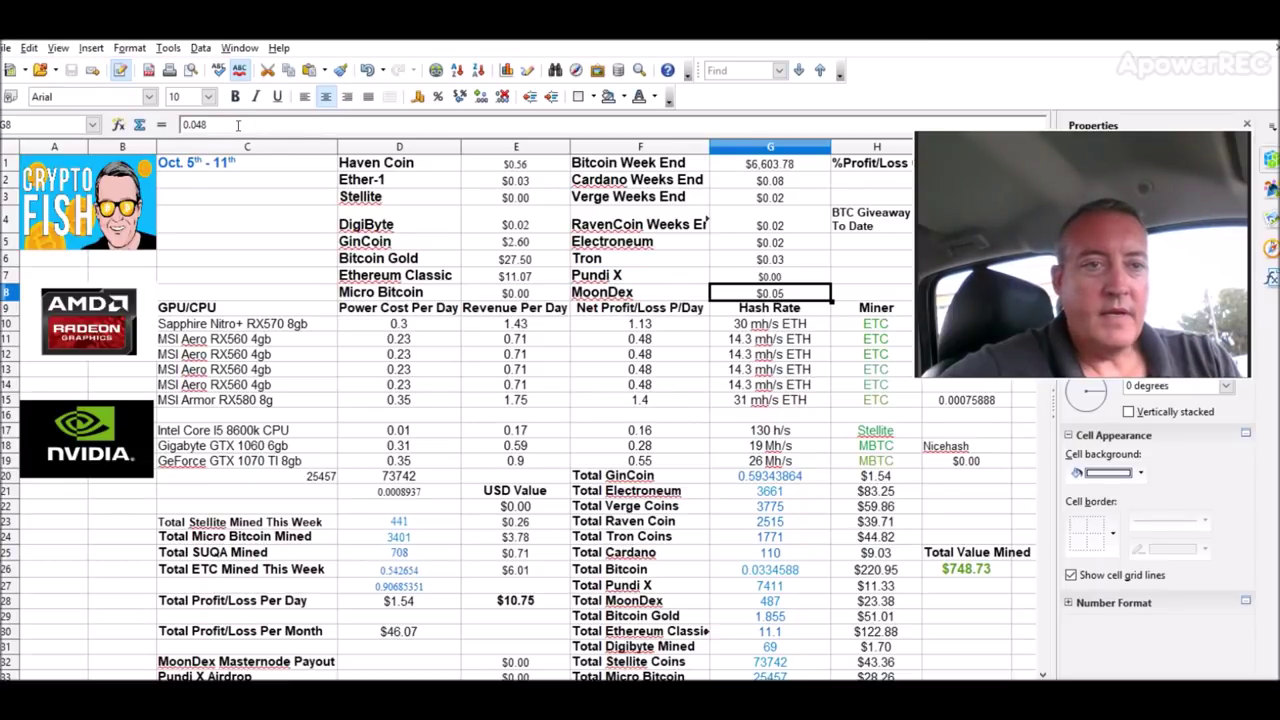
Enter .0545 as MoonDex's price in G8, then select the Total SUQA Mined value 708.
type(".0545")
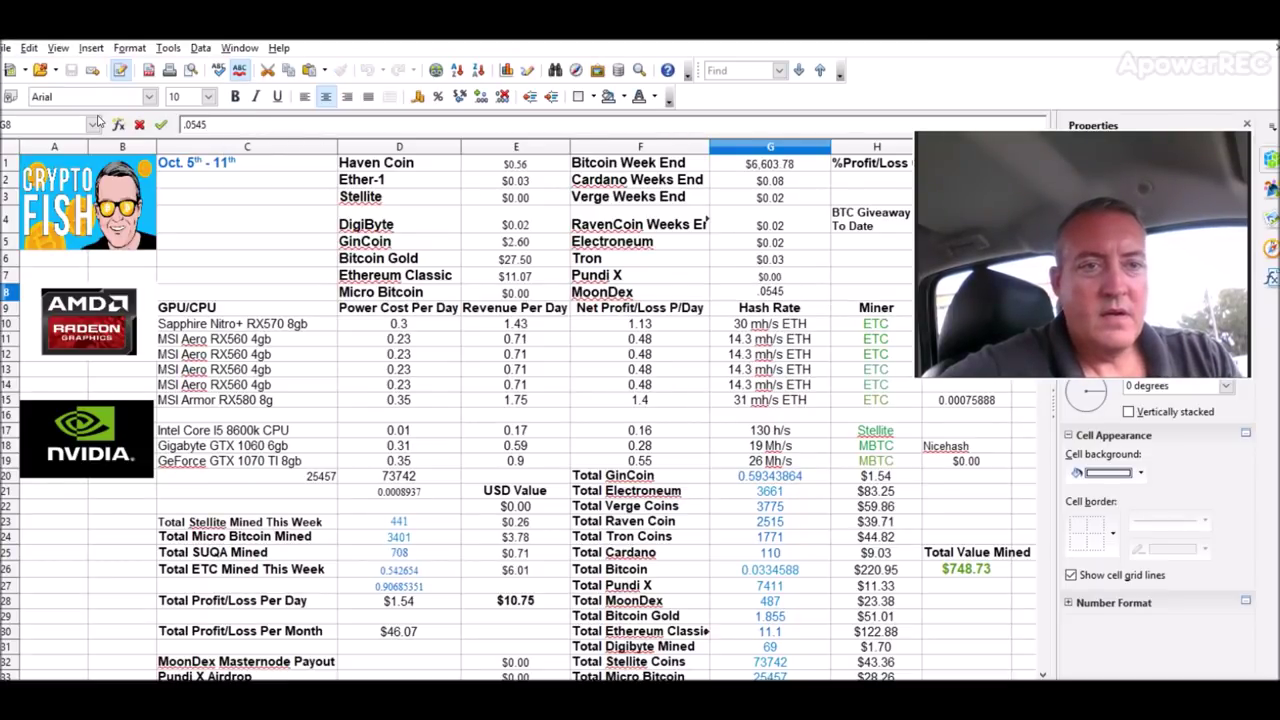
key("Return")
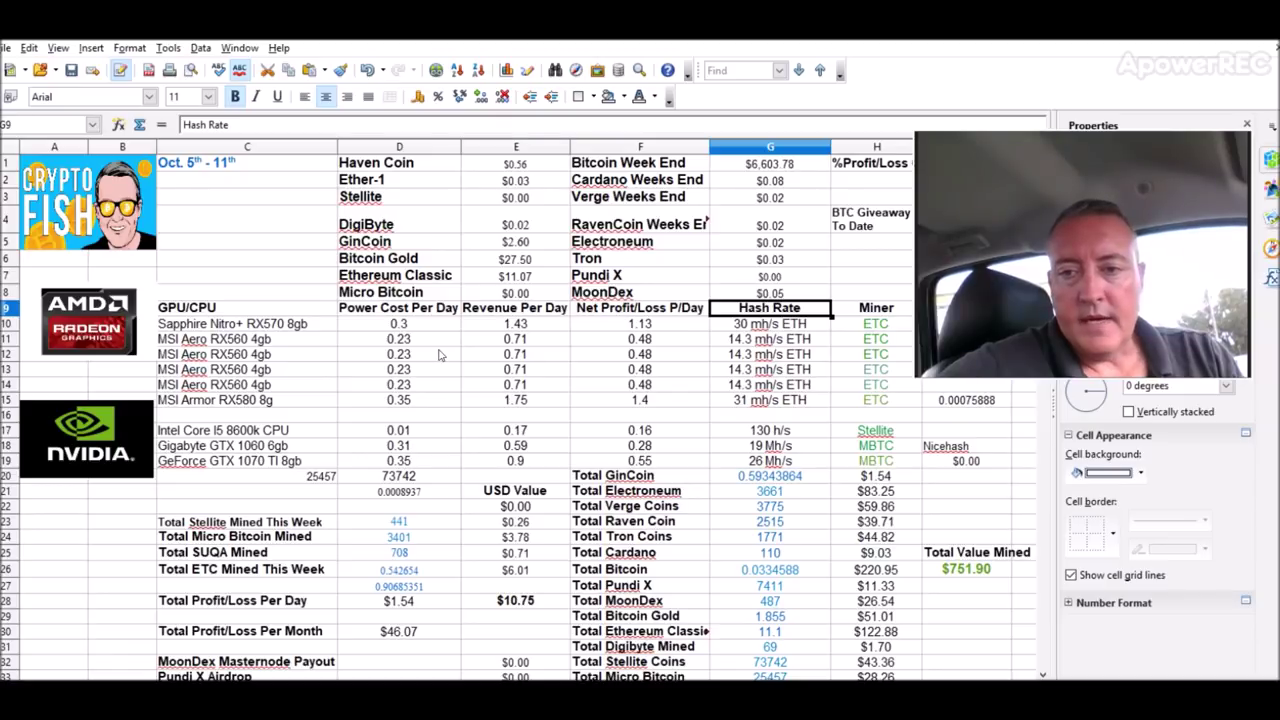
left_click_drag(967, 276, 983, 222)
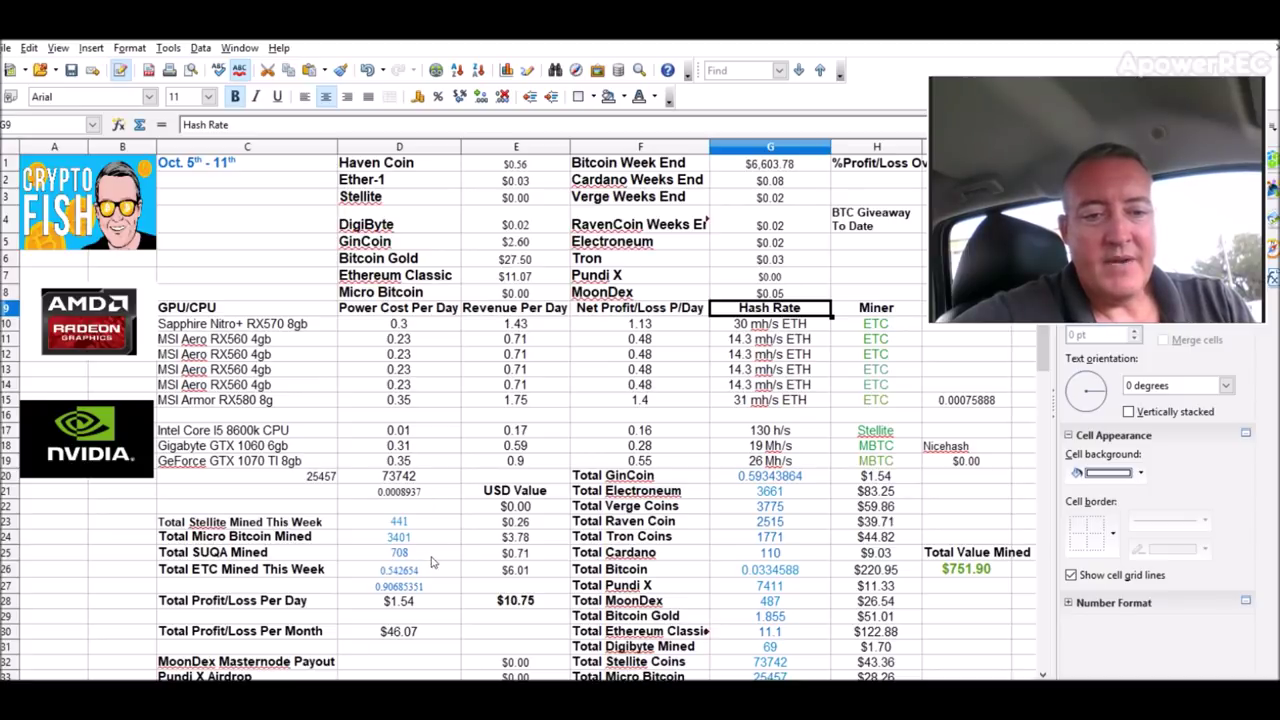
left_click(431, 557)
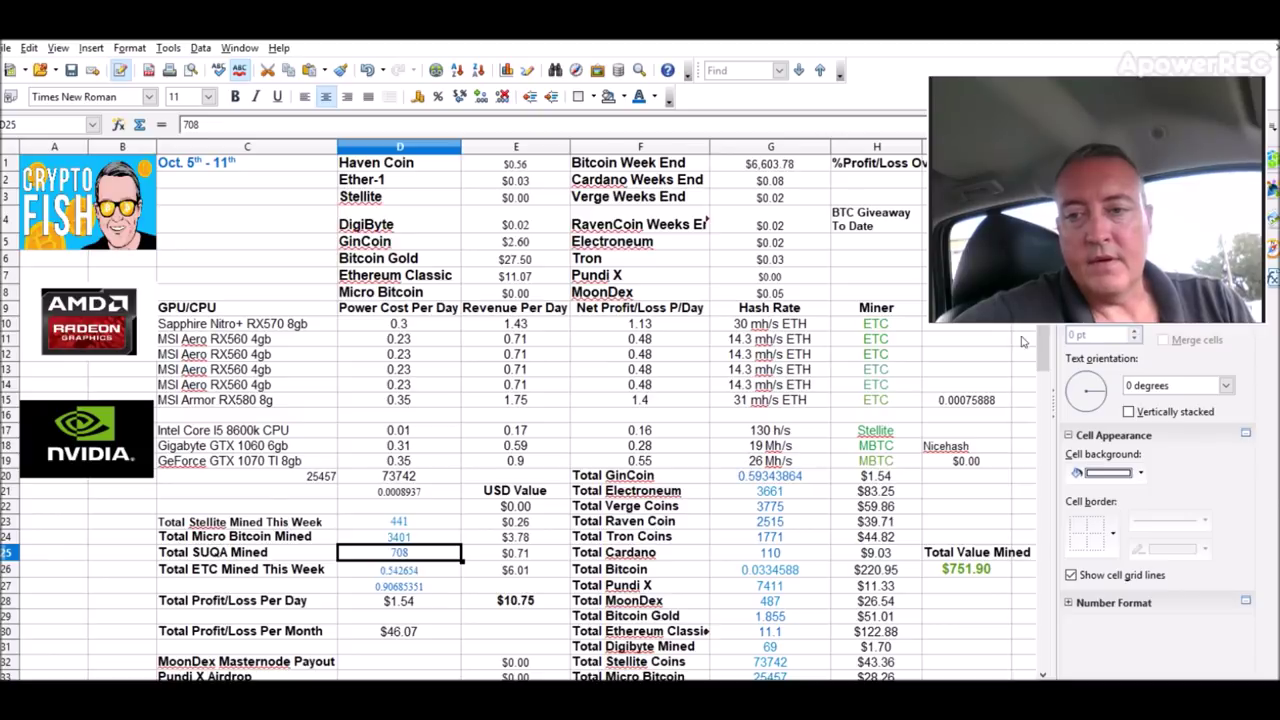
left_click_drag(1044, 340, 1047, 412)
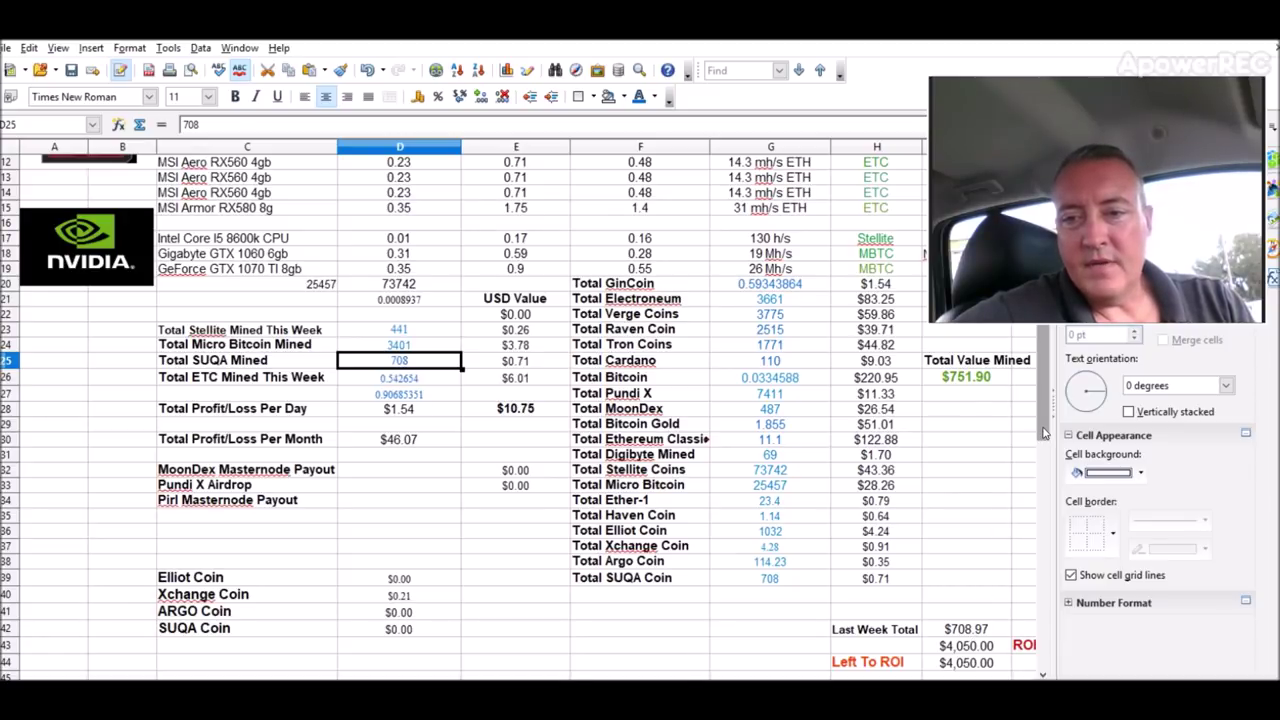
left_click_drag(1043, 432, 1043, 345)
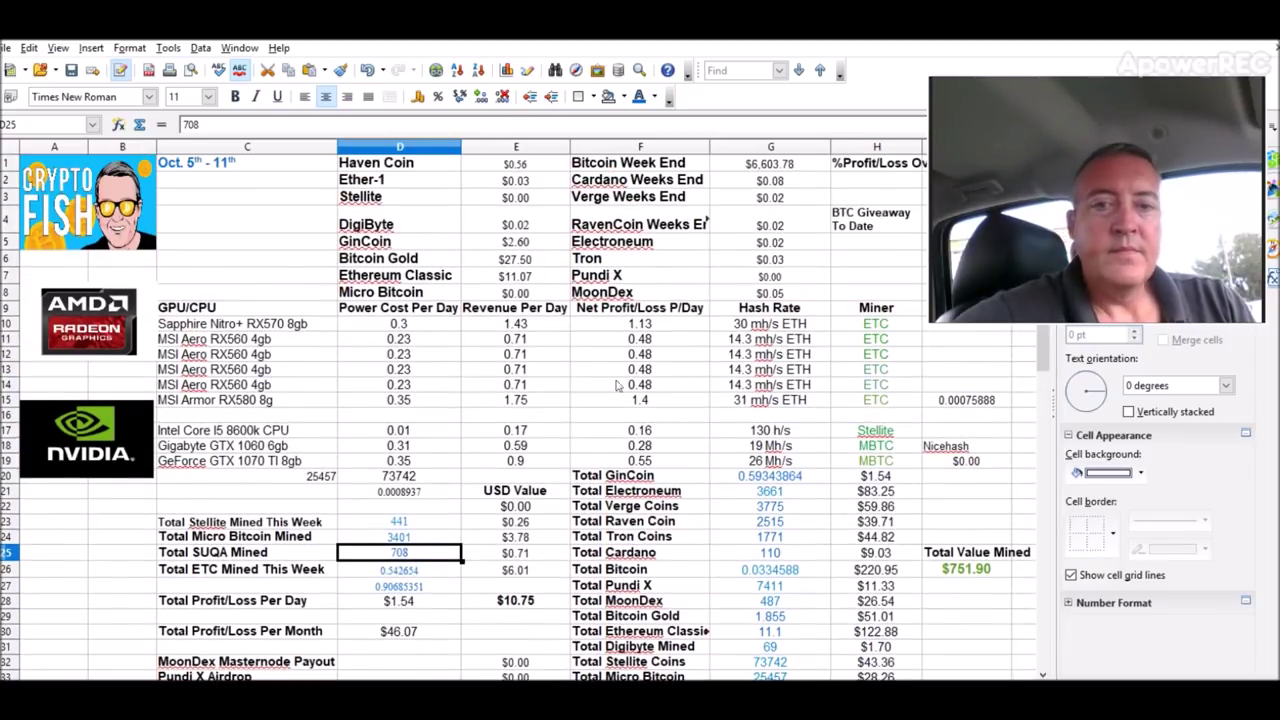